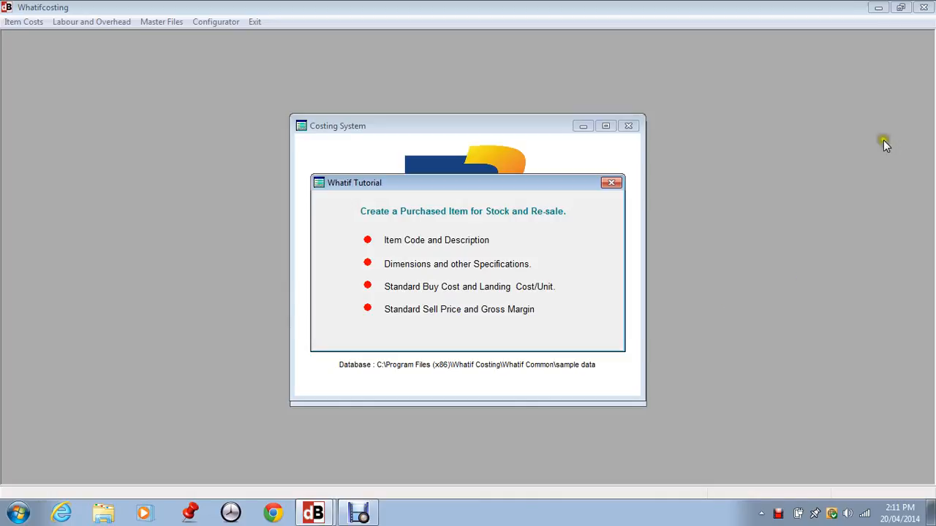
# Close the tutorial notice and start a new item in the Item Master with type Purchased for Sale ex Stock
pyautogui.click(611, 183)
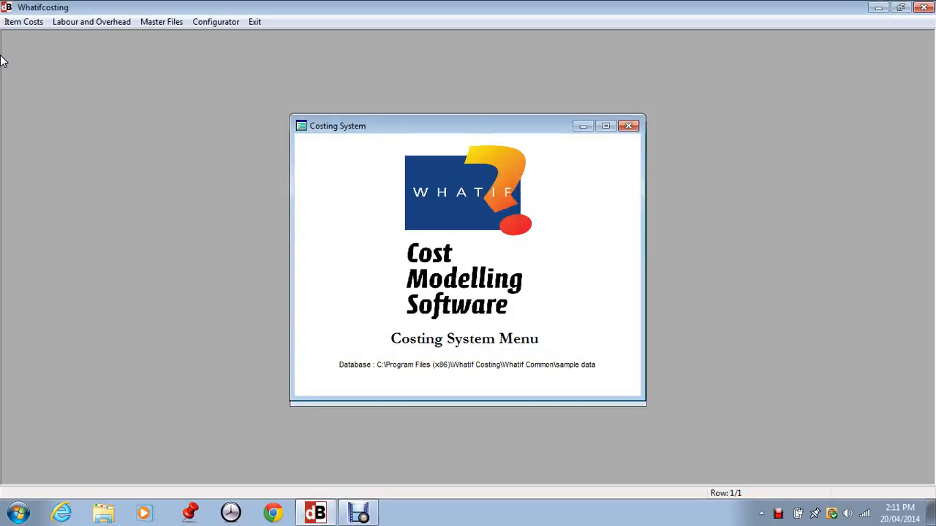
pyautogui.click(23, 16)
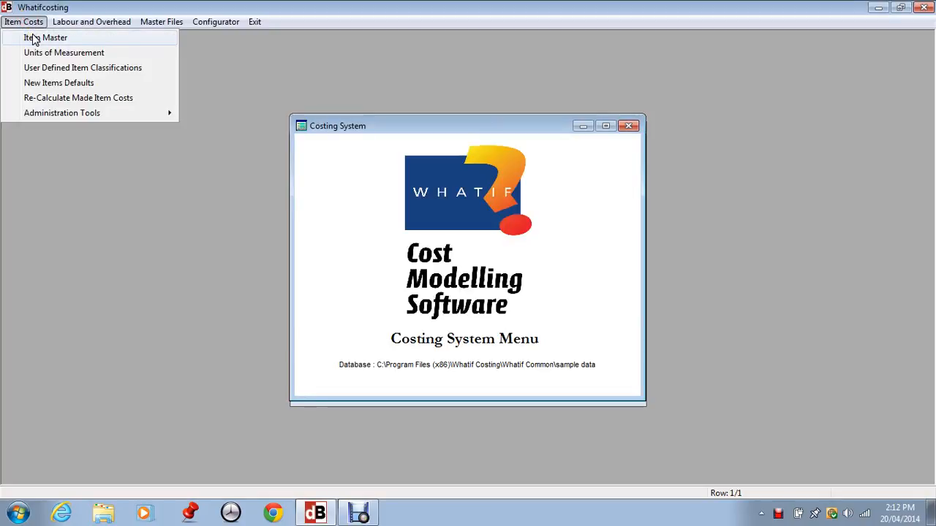
pyautogui.click(32, 38)
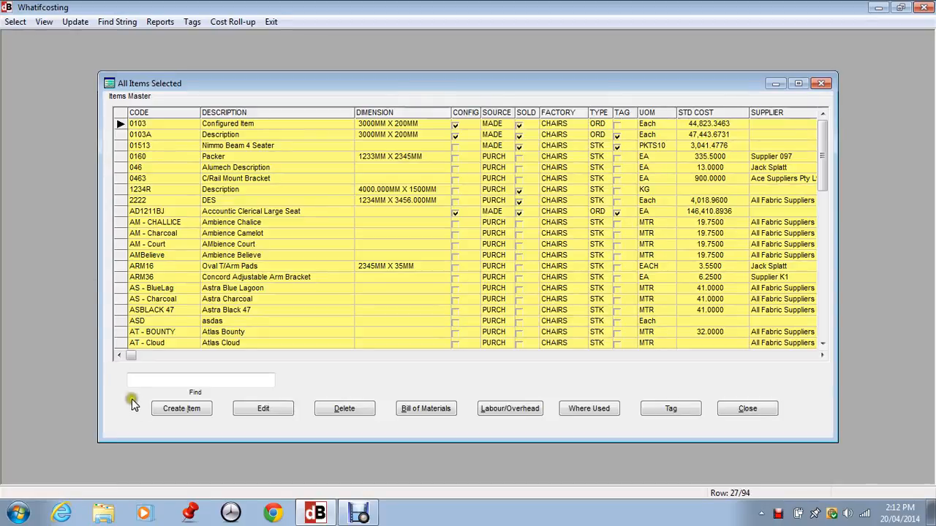
pyautogui.click(185, 411)
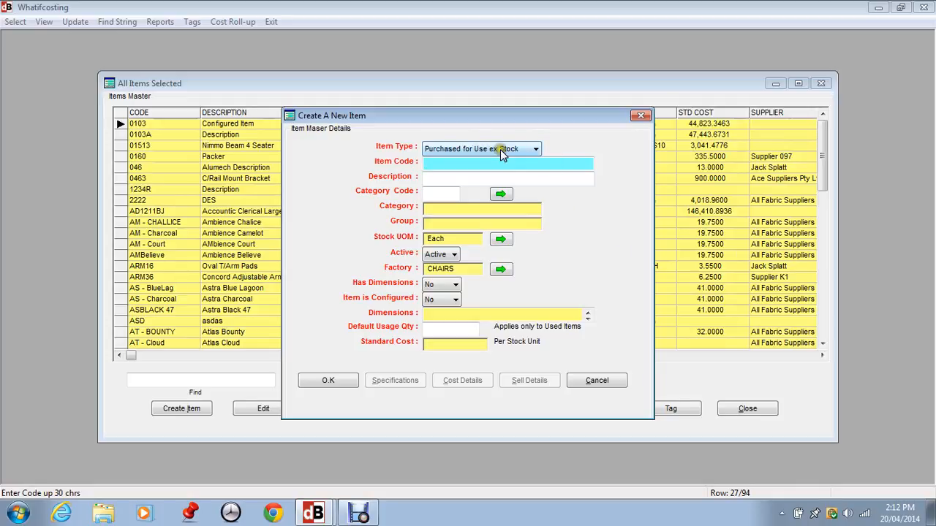
pyautogui.click(536, 148)
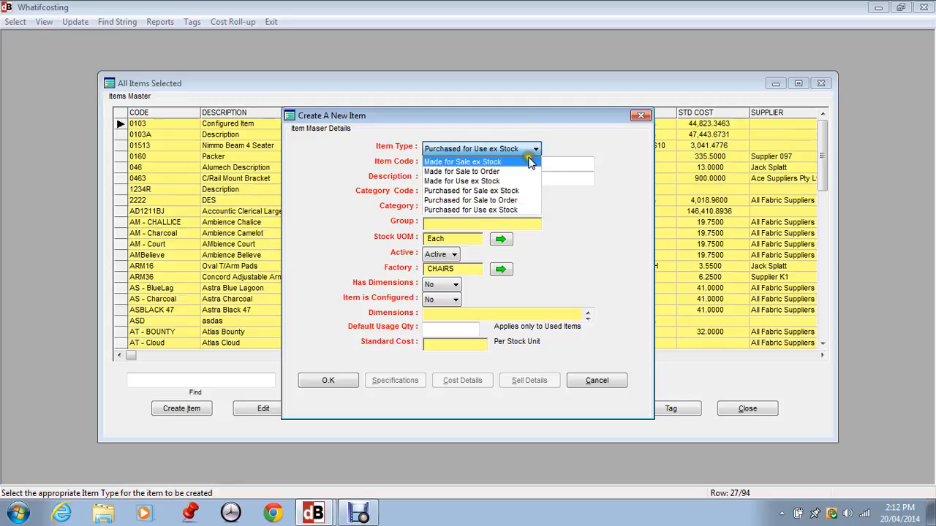
pyautogui.click(492, 192)
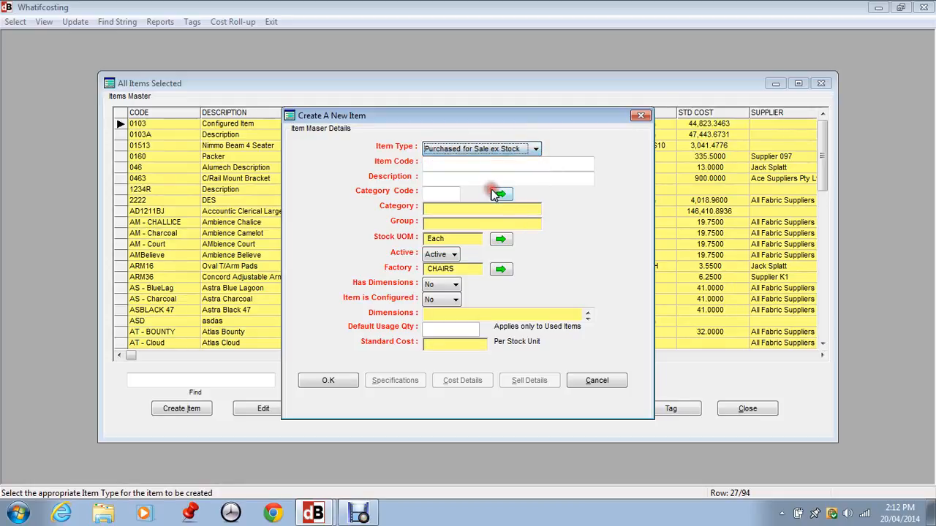
# Enter CODERTY as the new item's code and dESSCIPTION as its description
pyautogui.click(446, 167)
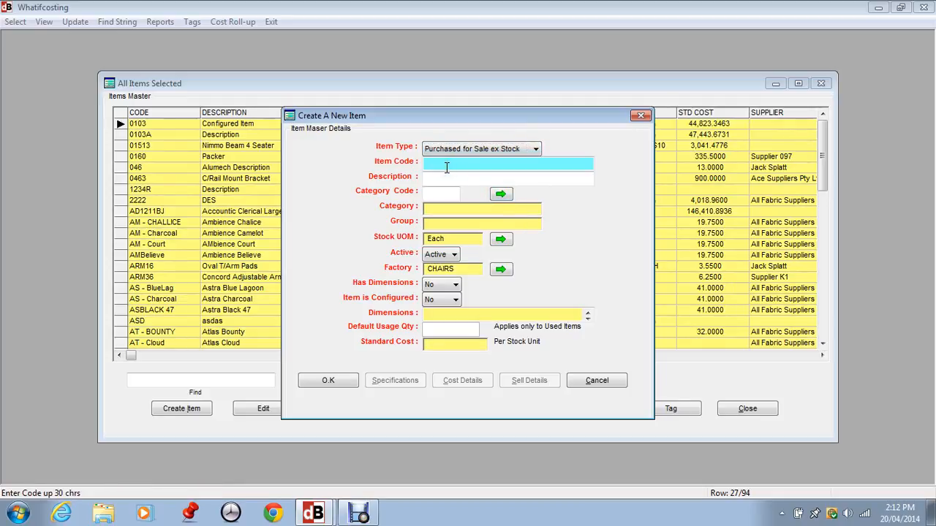
pyautogui.write('CODERTY')
pyautogui.press('Tab')
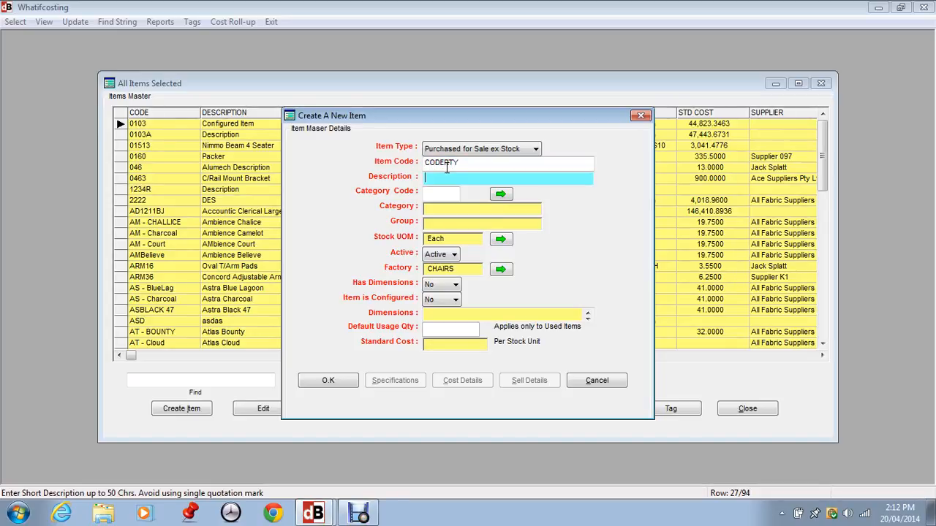
pyautogui.write('dESSCIPTION')
# Assign category code SB to the new item from the category list
pyautogui.click(425, 194)
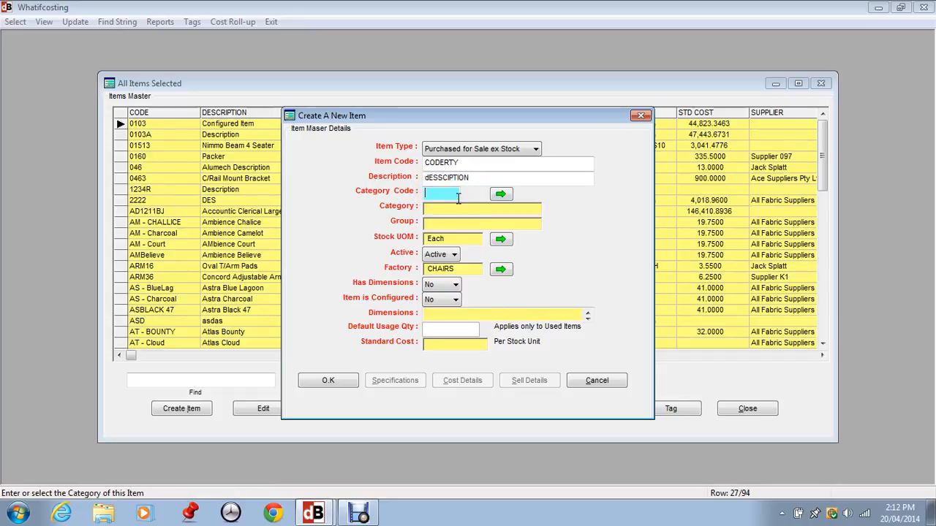
pyautogui.click(504, 199)
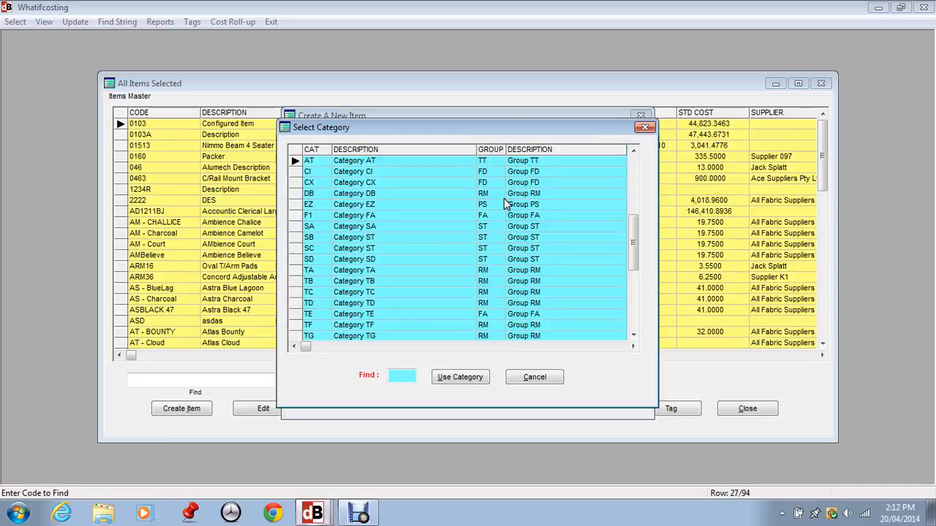
pyautogui.click(313, 239)
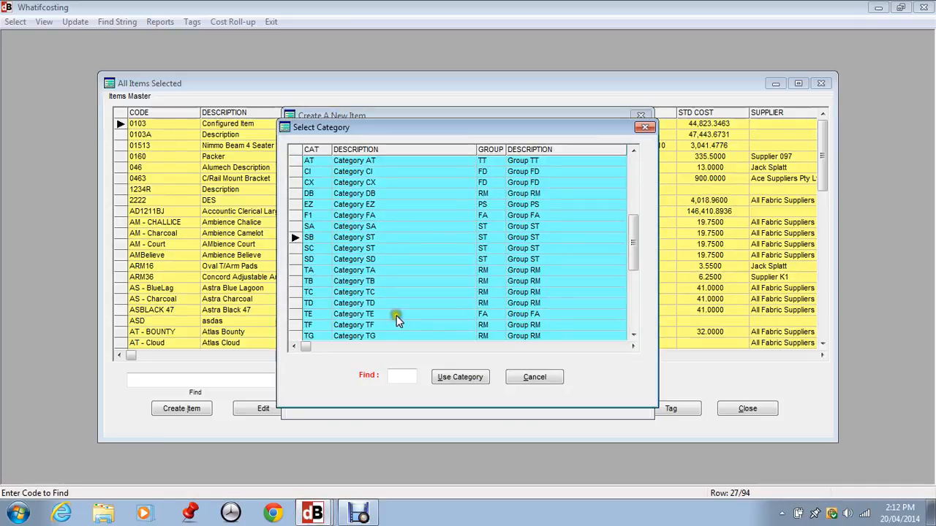
pyautogui.click(455, 377)
pyautogui.click(458, 377)
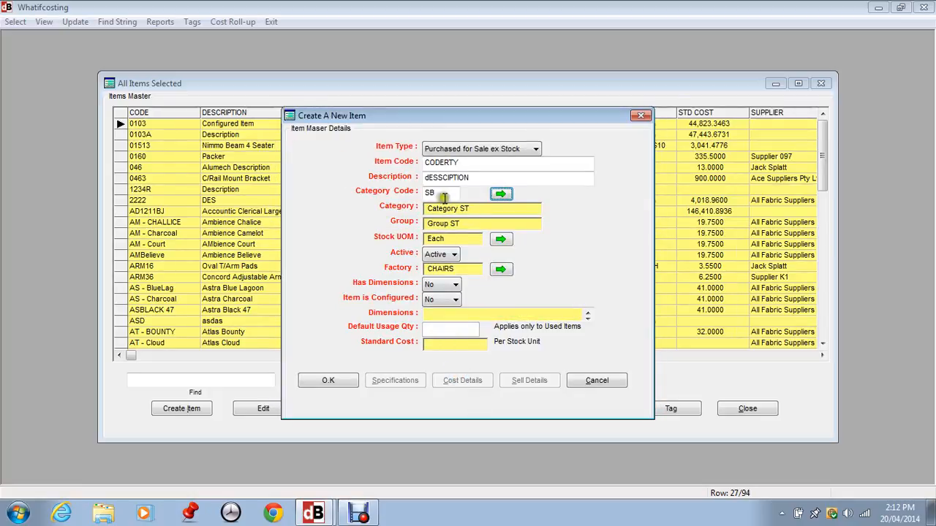
# Browse the units of measurement and use Each as the item's stock unit
pyautogui.click(501, 240)
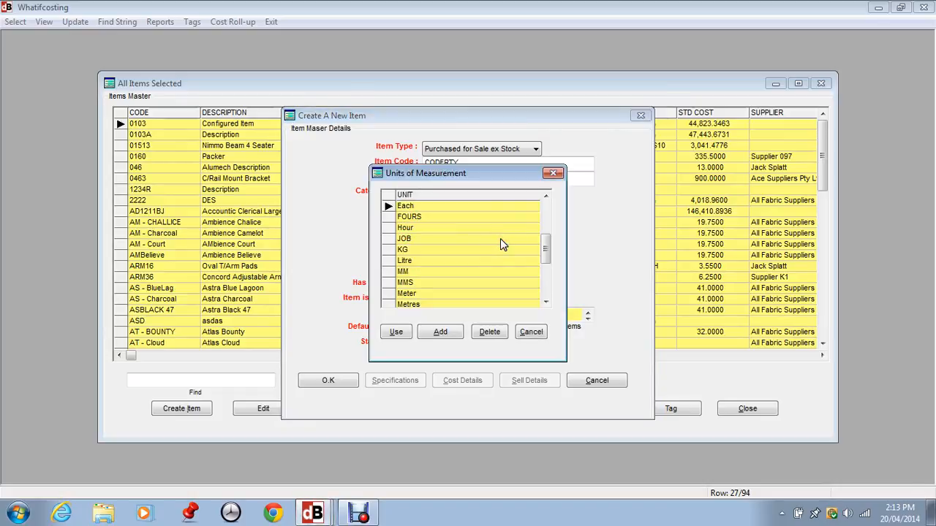
pyautogui.scroll(-2, 500, 238)
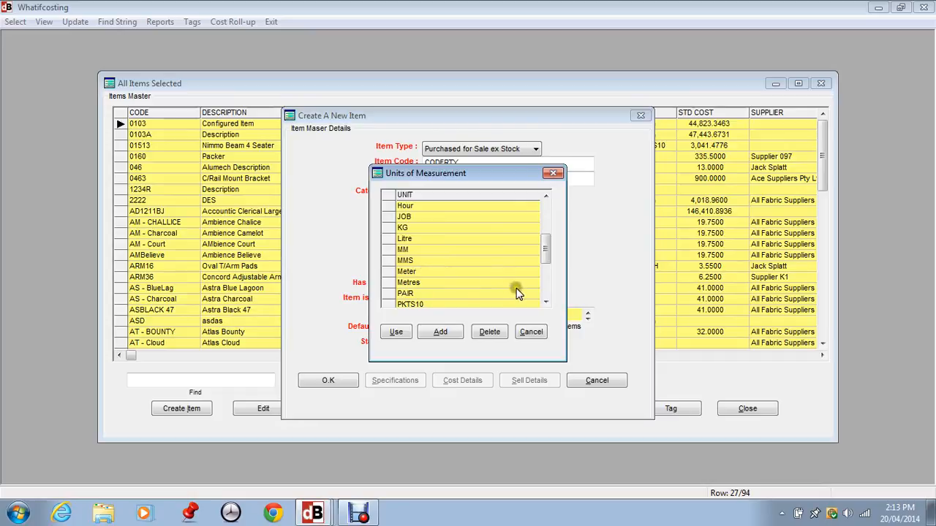
pyautogui.click(549, 285)
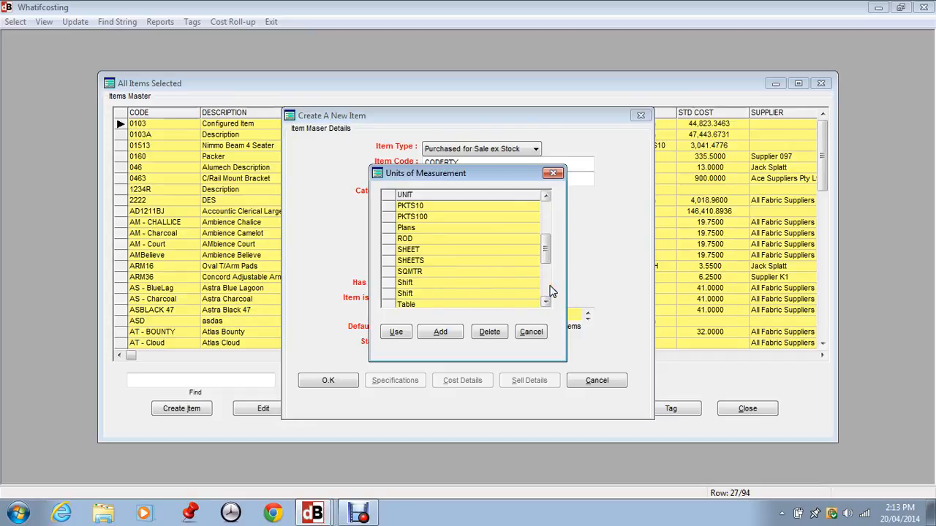
pyautogui.scroll(3, 551, 291)
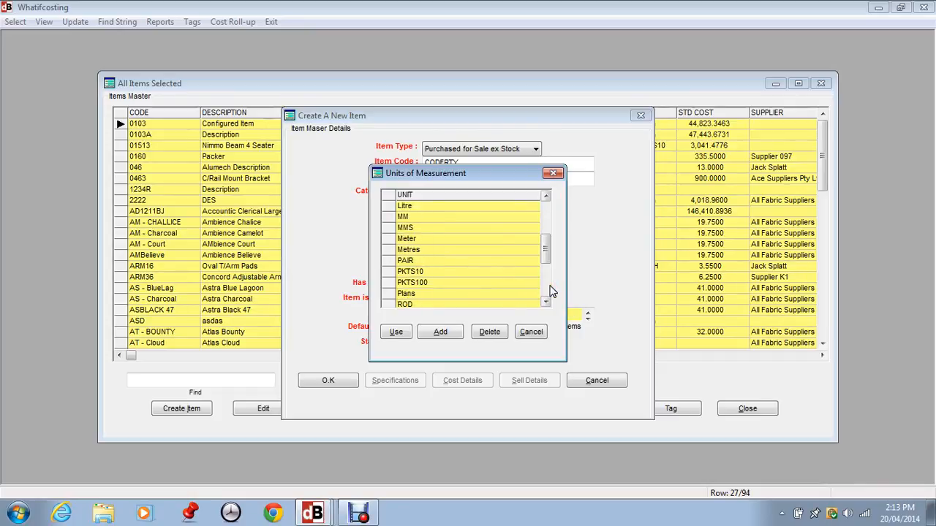
pyautogui.click(550, 211)
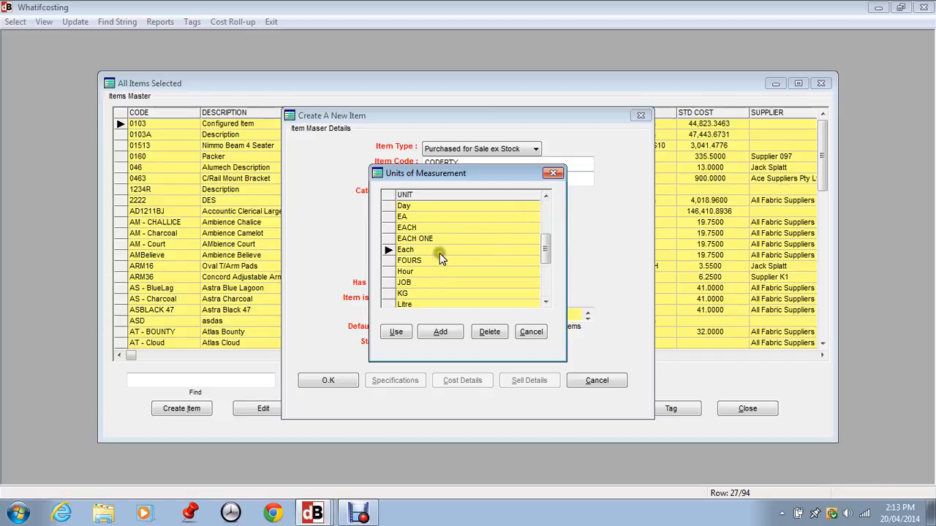
pyautogui.click(395, 332)
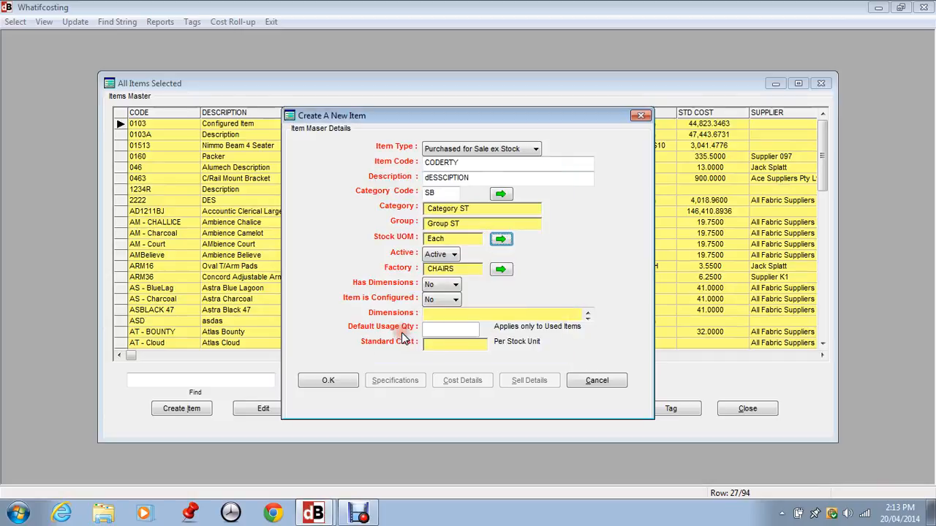
# Set the item's status to Active and its factory to CHAIRS
pyautogui.click(445, 255)
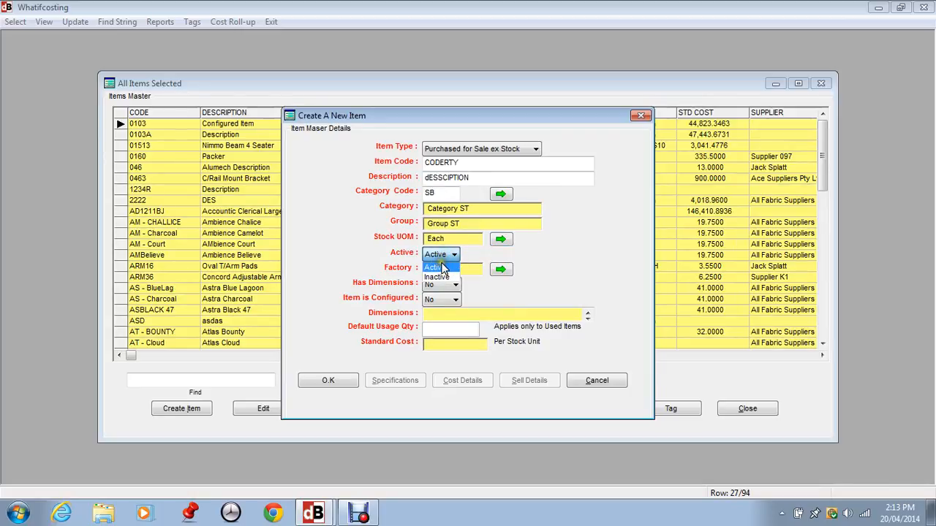
pyautogui.click(443, 267)
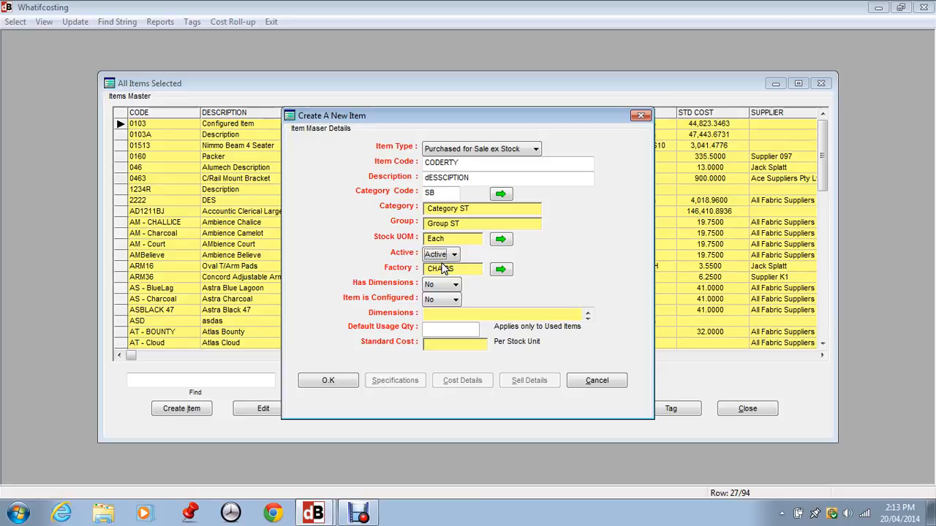
pyautogui.click(501, 269)
pyautogui.click(436, 333)
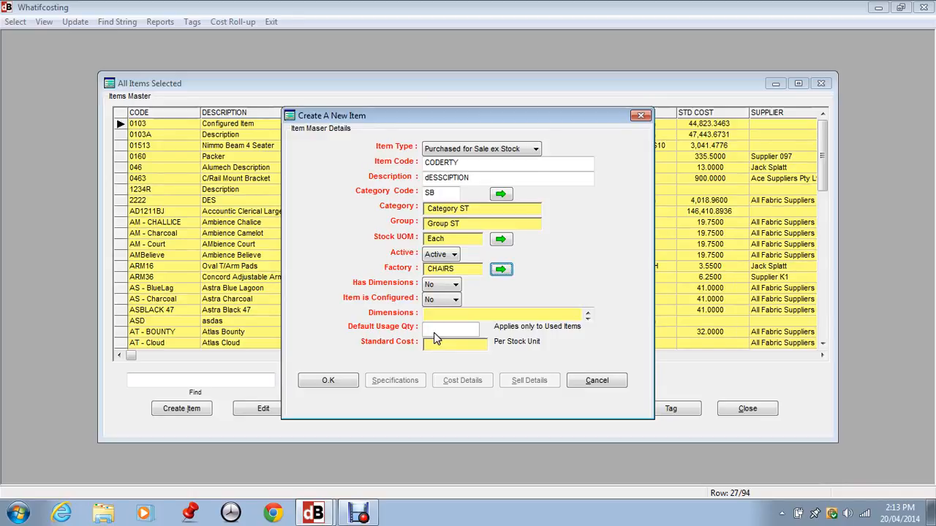
# Mark the item as having dimensions and confirm the new item's master details
pyautogui.click(443, 285)
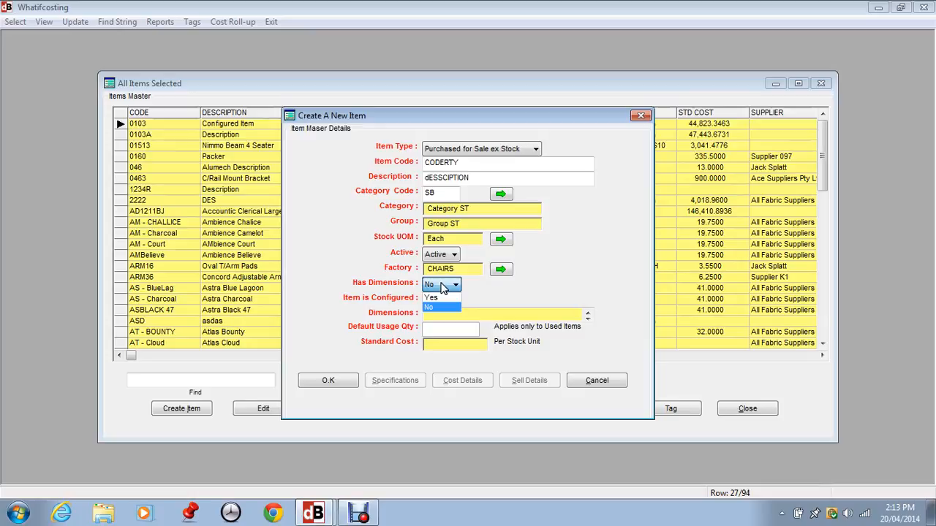
pyautogui.click(440, 297)
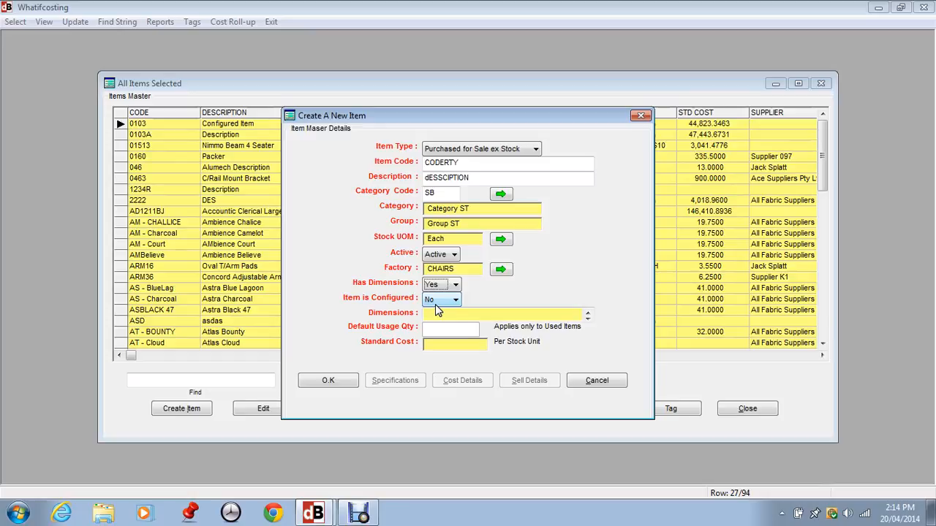
pyautogui.click(329, 380)
pyautogui.click(331, 382)
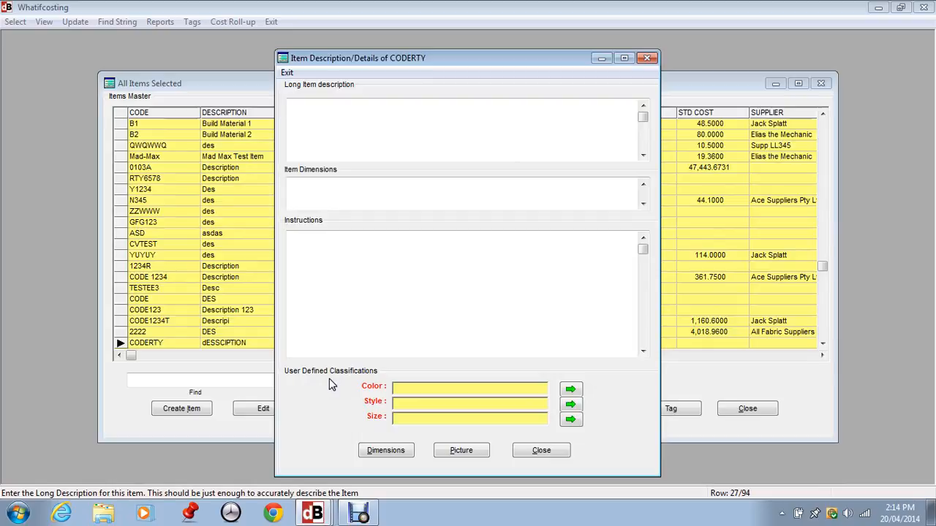
# Enter "Long Description" as the long item description of CODERTY, leaving the instructions blank
pyautogui.write('Long Description')
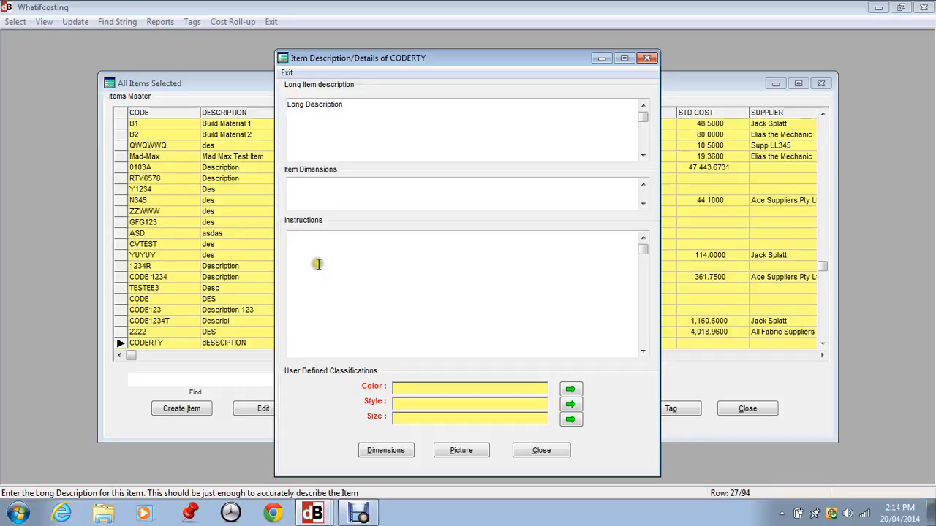
pyautogui.click(309, 240)
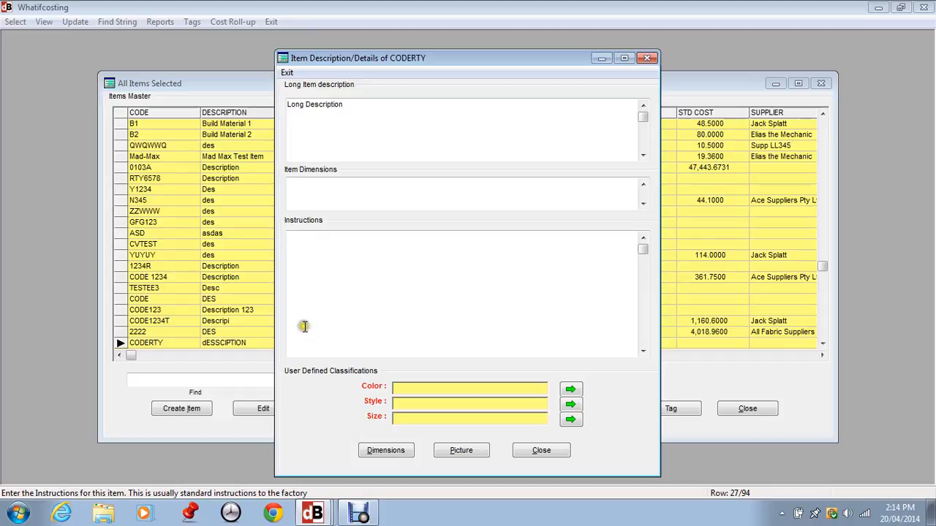
pyautogui.click(297, 418)
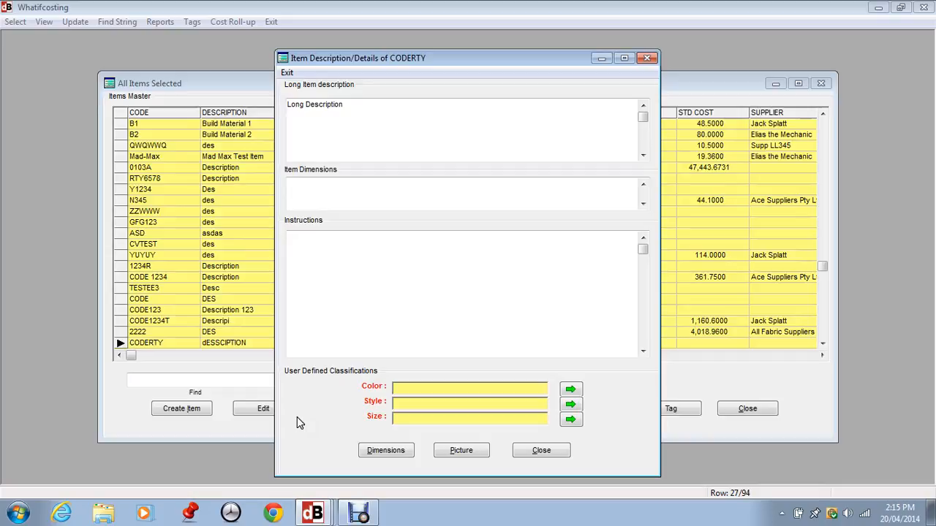
# Set the item's user-defined classifications to color Purple, style Style 2 and size Small
pyautogui.click(570, 389)
pyautogui.click(383, 216)
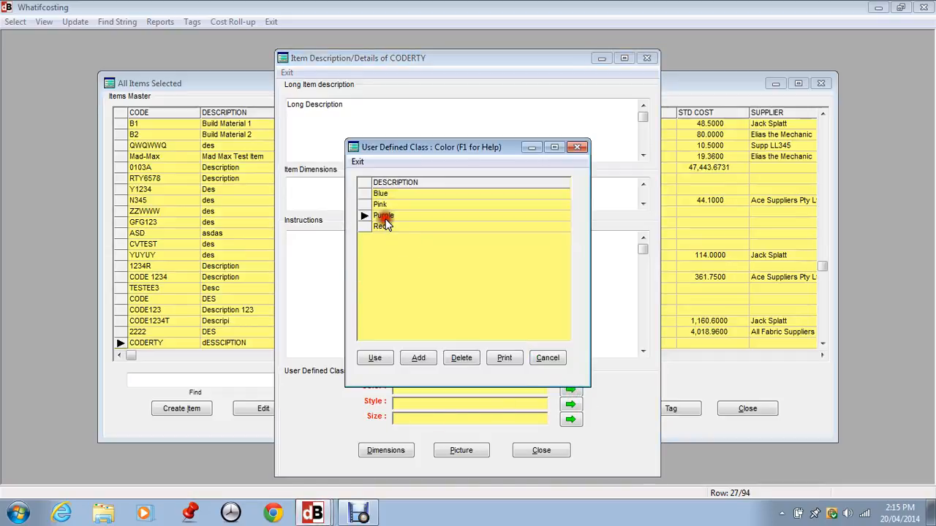
pyautogui.click(365, 357)
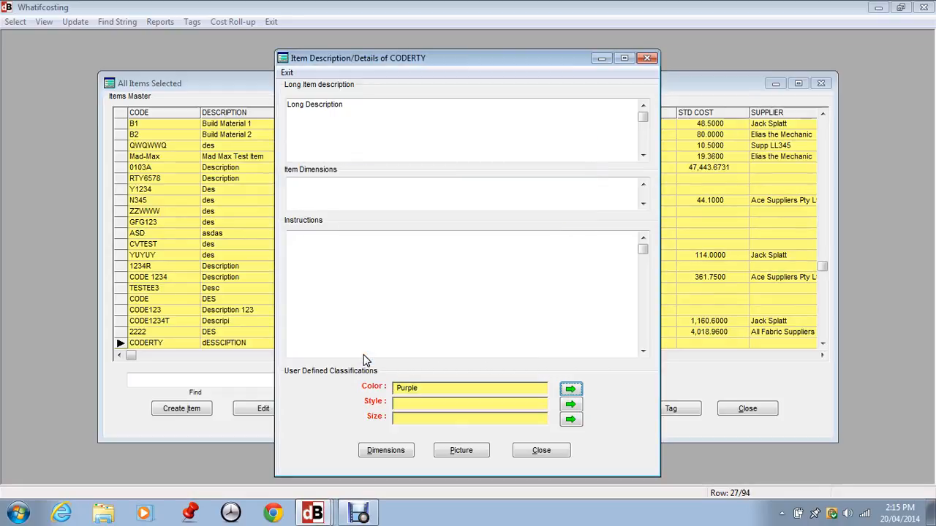
pyautogui.click(527, 407)
pyautogui.click(569, 405)
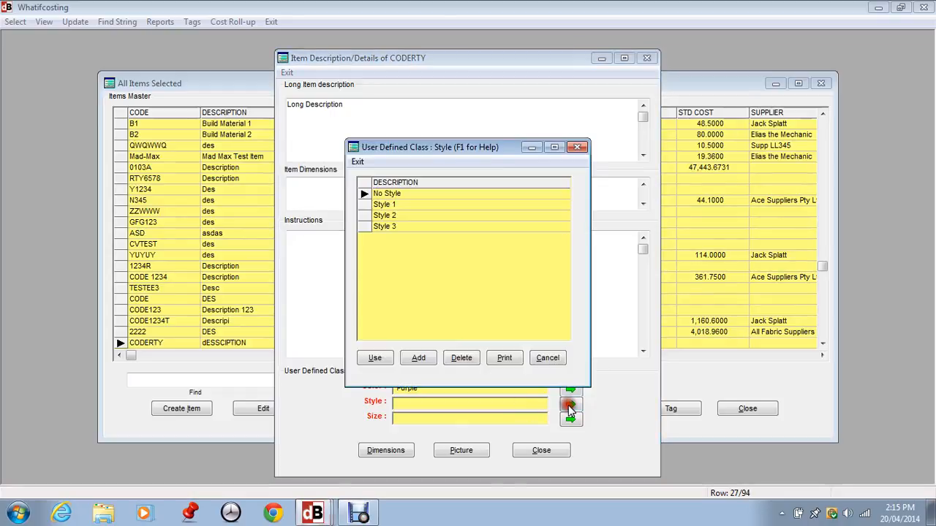
pyautogui.click(385, 215)
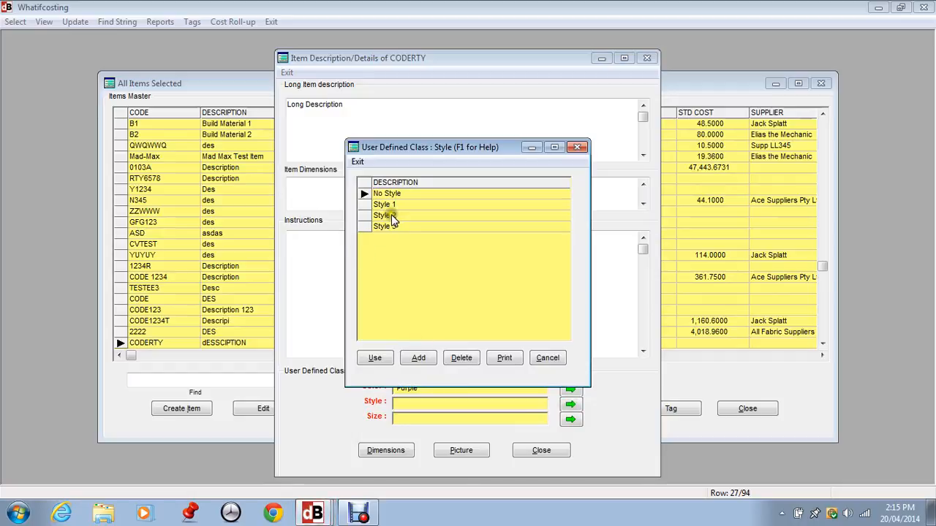
pyautogui.click(373, 358)
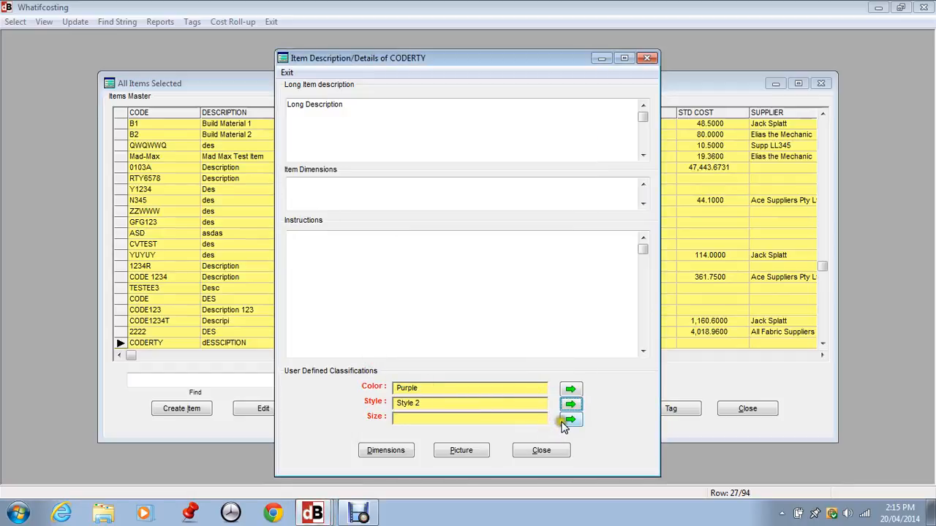
pyautogui.click(571, 419)
pyautogui.click(382, 239)
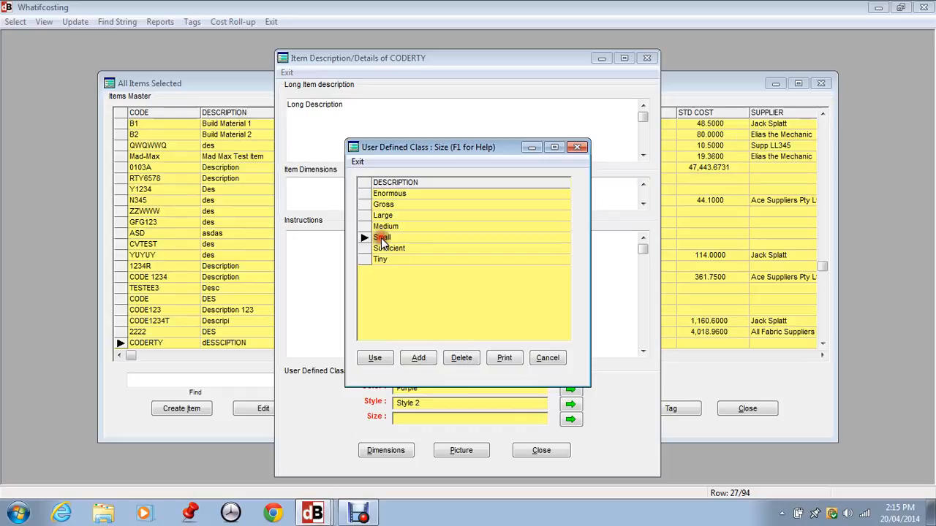
pyautogui.click(373, 358)
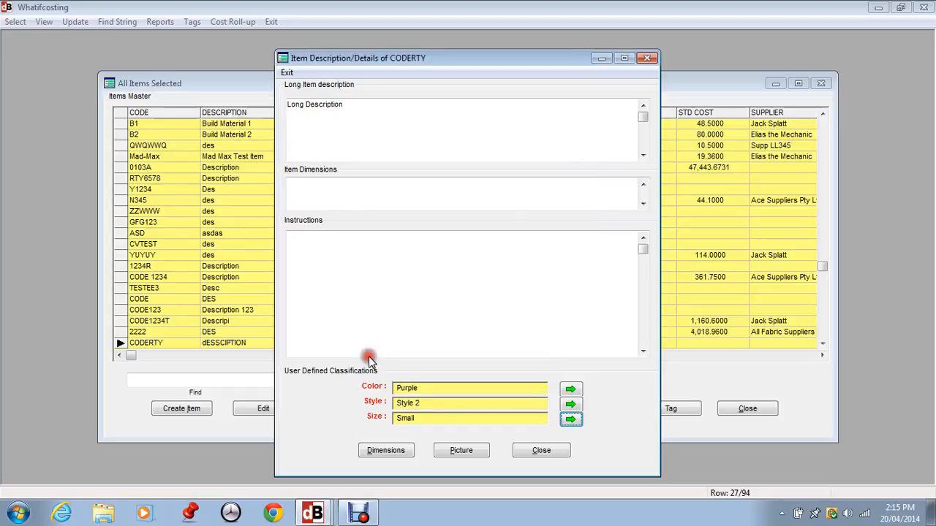
# Check the picture linked to CODERTY and close the picture window without linking an image
pyautogui.click(455, 453)
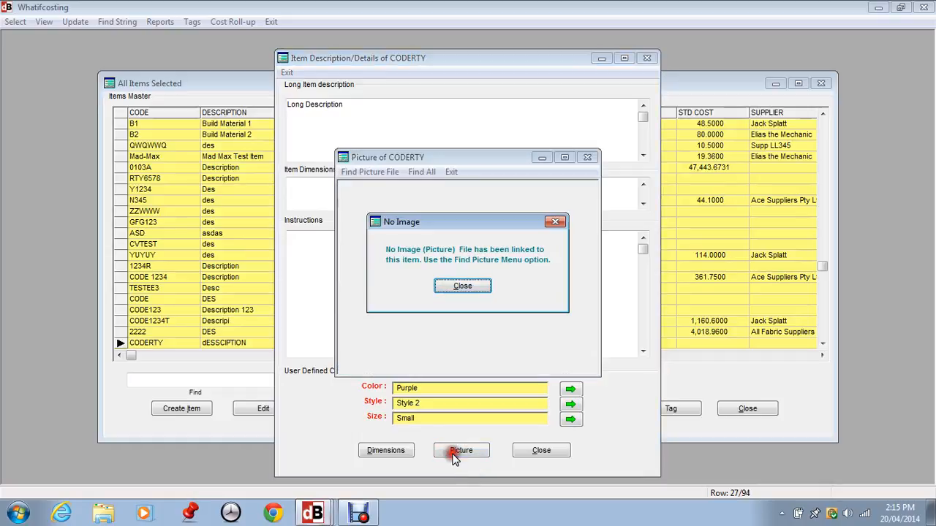
pyautogui.click(486, 286)
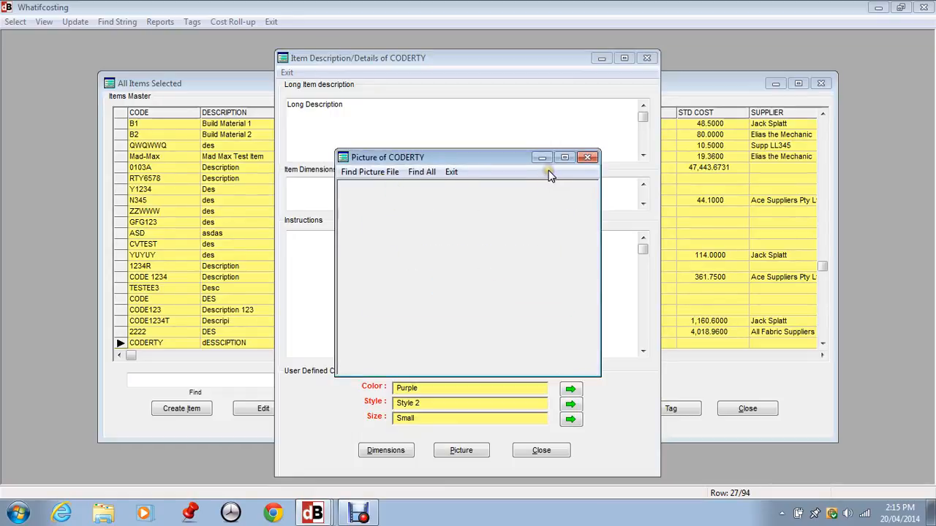
pyautogui.click(587, 159)
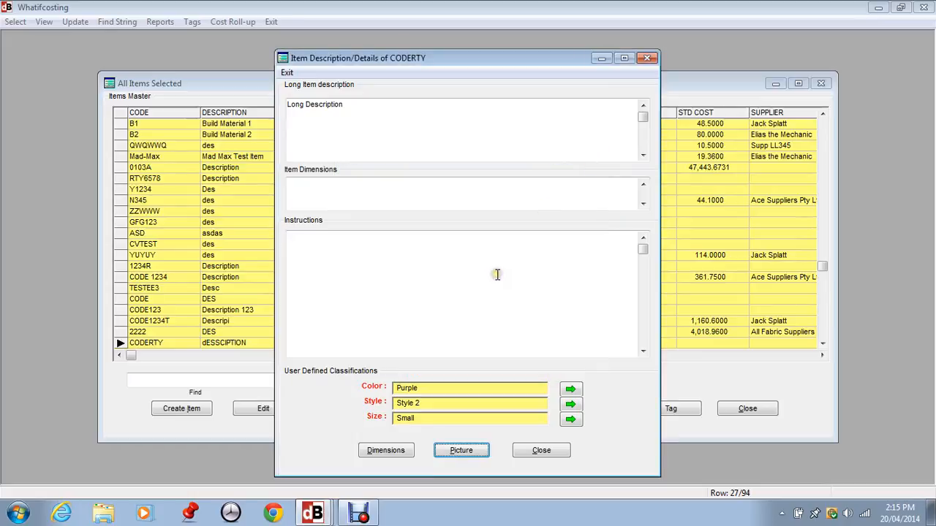
# Open the item's dimensions and examine each one's symbol, unit, configurable and show settings, and maximum and minimum limits
pyautogui.click(389, 449)
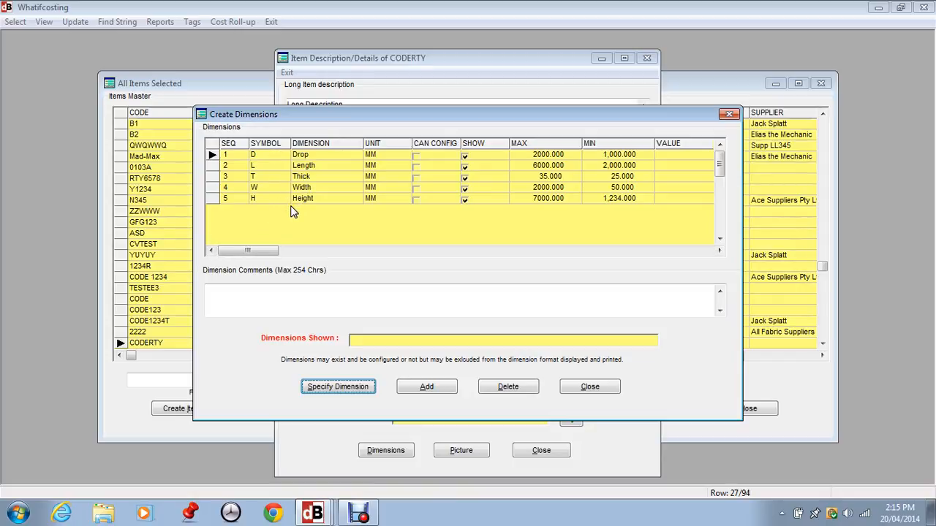
pyautogui.scroll(-1, 253, 152)
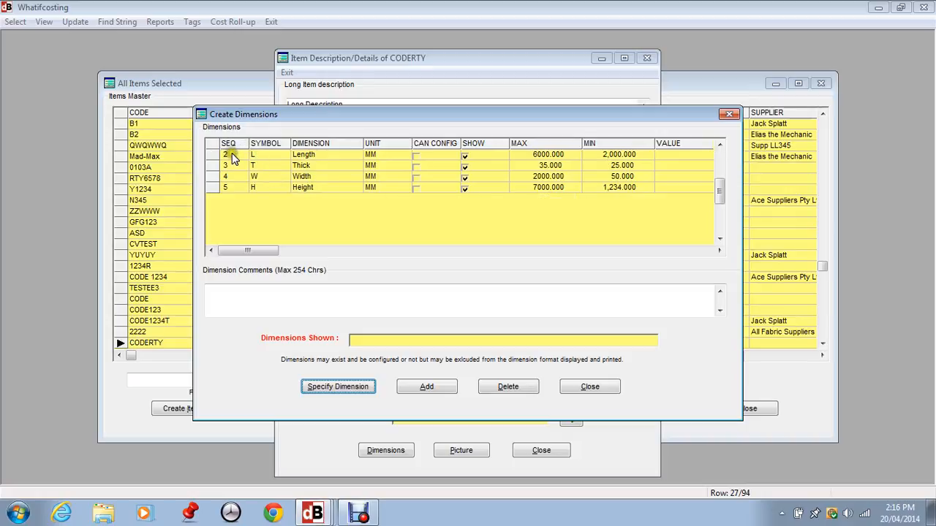
pyautogui.click(718, 145)
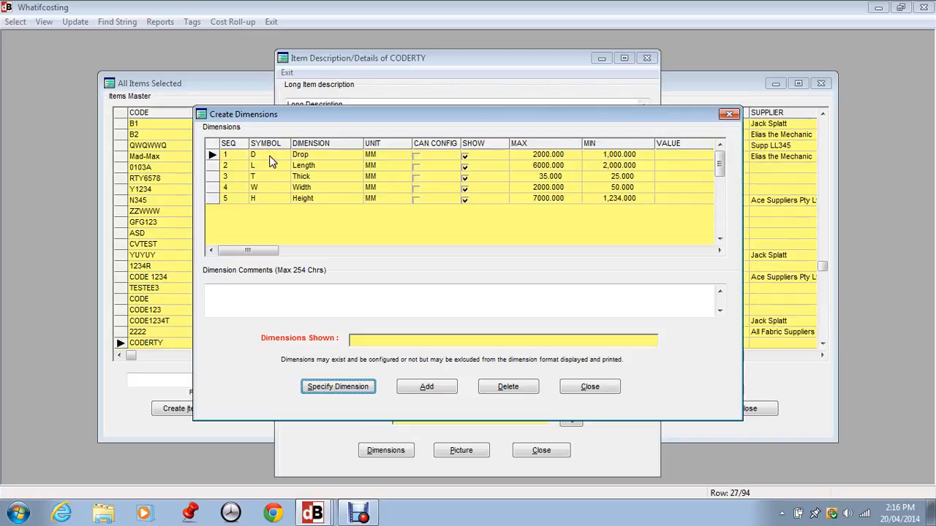
pyautogui.click(385, 158)
pyautogui.click(472, 157)
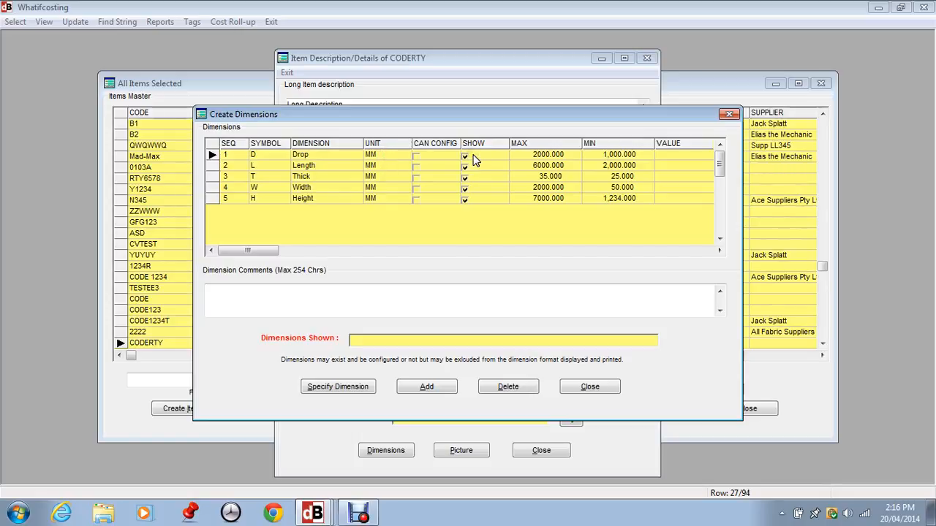
pyautogui.click(426, 162)
pyautogui.click(478, 160)
pyautogui.click(404, 340)
pyautogui.click(449, 344)
pyautogui.click(539, 167)
pyautogui.click(620, 155)
# Specify the Drop dimension with a value of 1,500 MM, keeping it shown in the dimension format
pyautogui.click(344, 388)
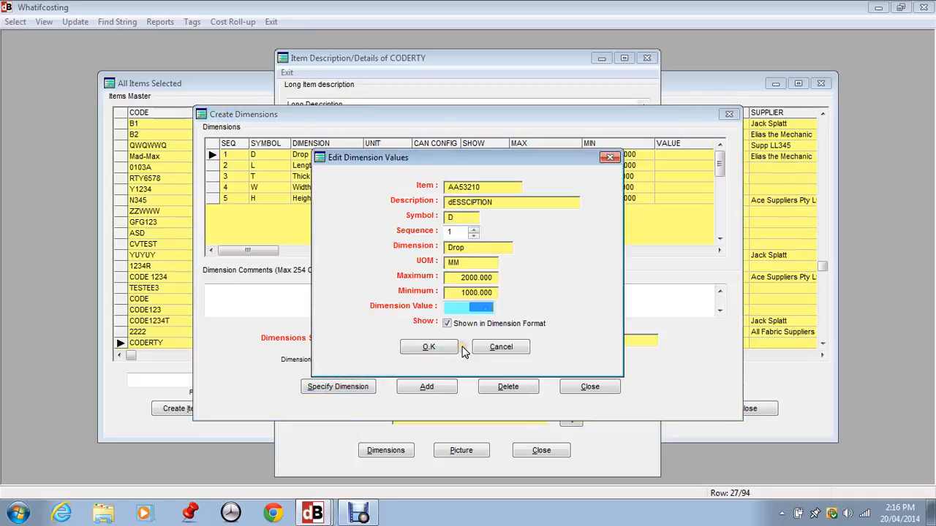
pyautogui.write('1000.')
pyautogui.write('00')
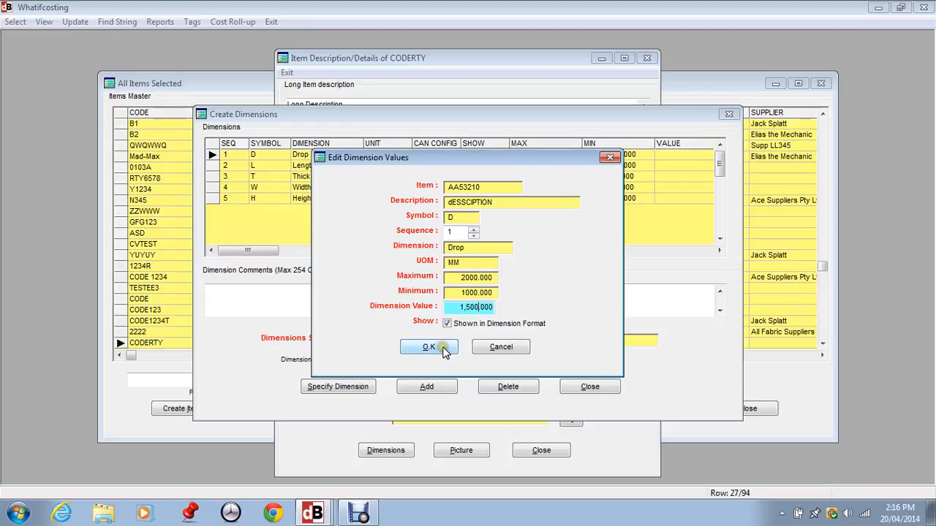
pyautogui.click(429, 348)
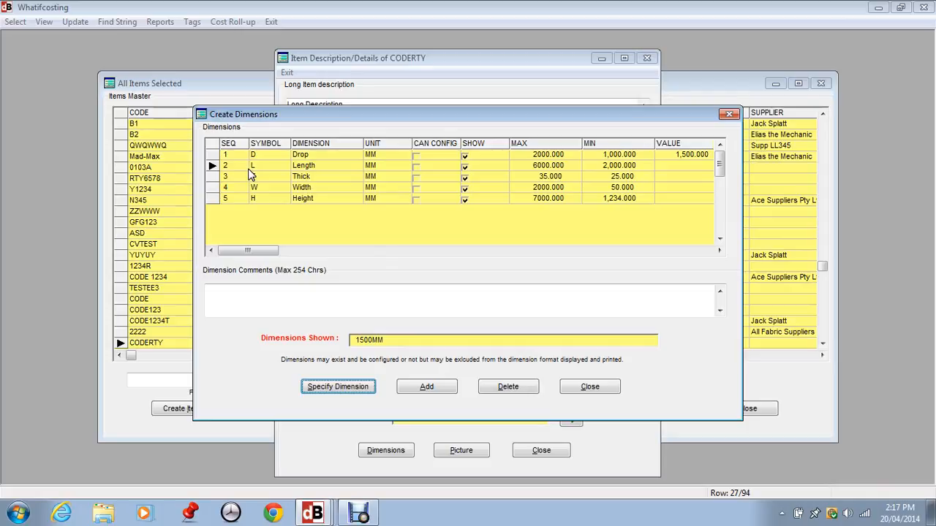
# Specify the Length dimension with a value of 4,000 MM, keeping it shown in the dimension format
pyautogui.click(325, 388)
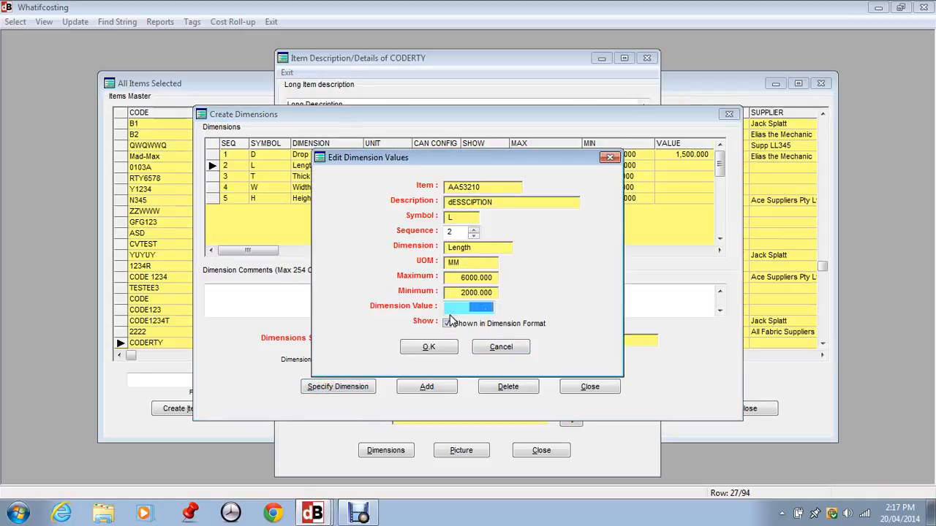
pyautogui.write('4,000')
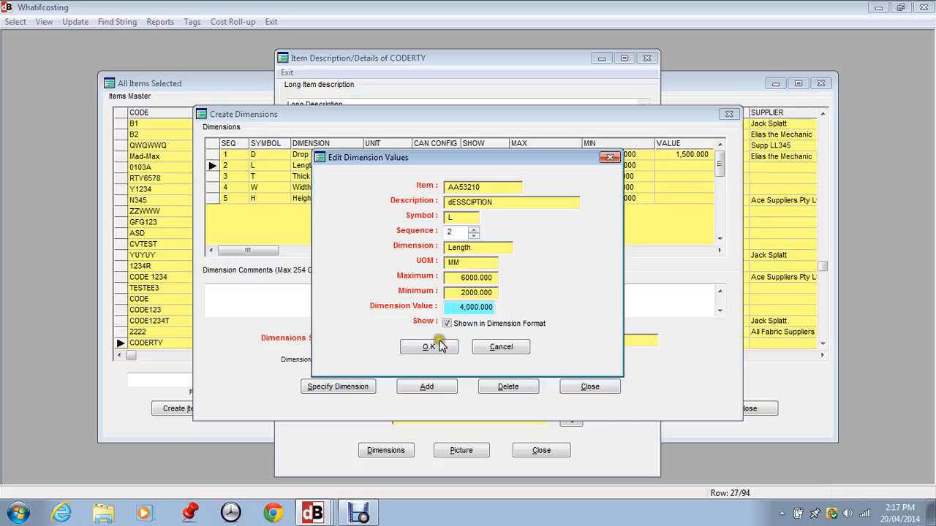
pyautogui.click(439, 345)
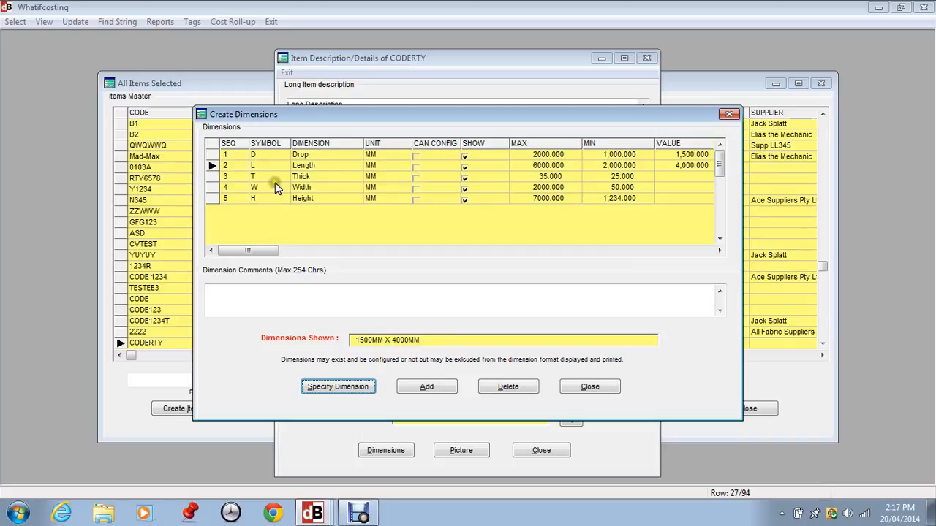
# Finish the dimension setup and agree to delete the unspecified dimensions
pyautogui.click(589, 387)
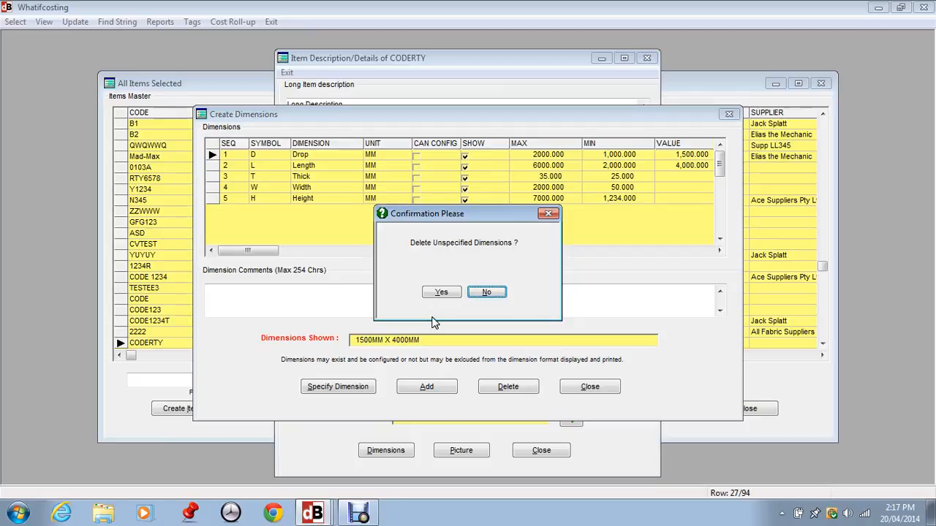
pyautogui.click(442, 293)
pyautogui.click(442, 293)
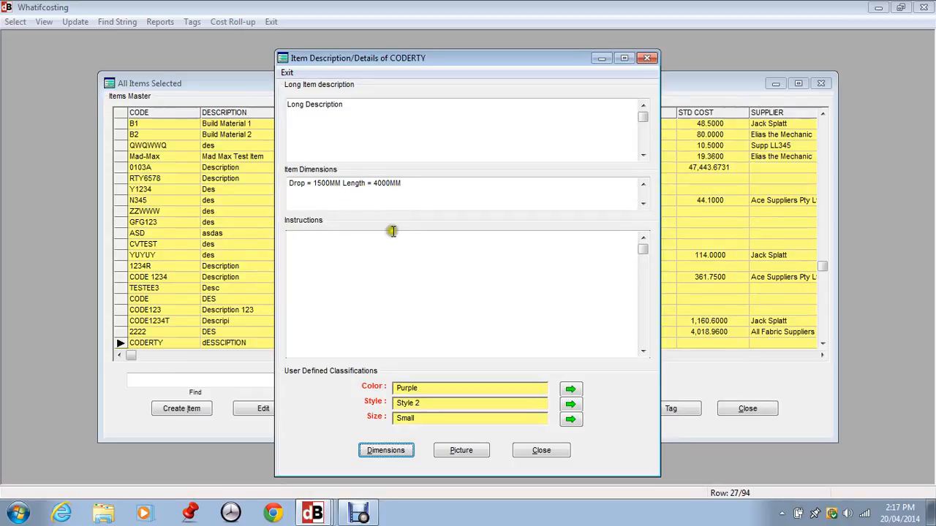
# Enter "Instructions" as the item's instructions and finish the description details to proceed to the purchase details
pyautogui.click(293, 242)
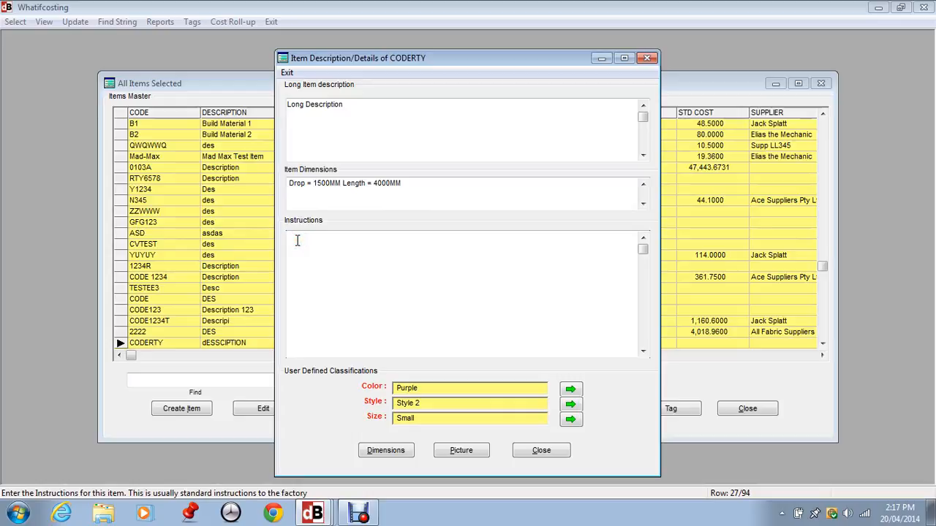
pyautogui.write('Instructions')
pyautogui.click(543, 450)
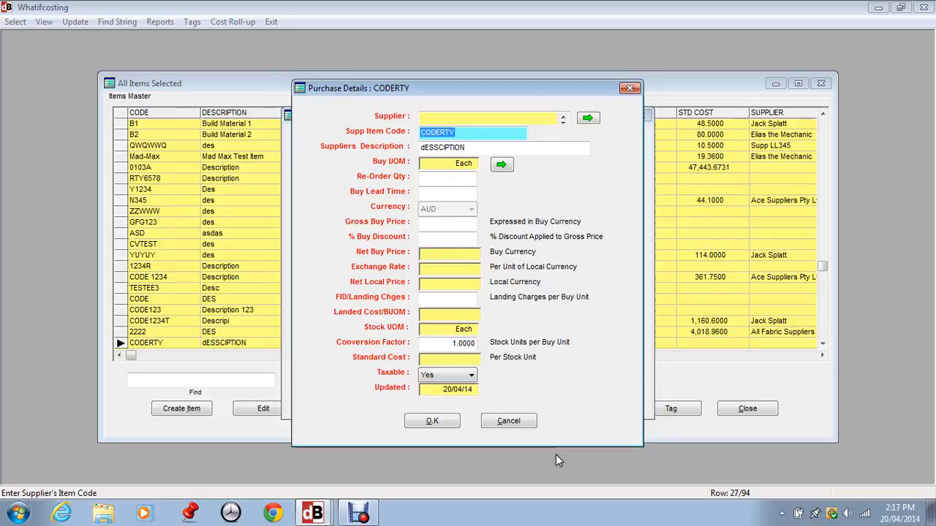
# Assign Elias the Mechanic as the item's supplier in the purchase details
pyautogui.click(589, 118)
pyautogui.click(268, 201)
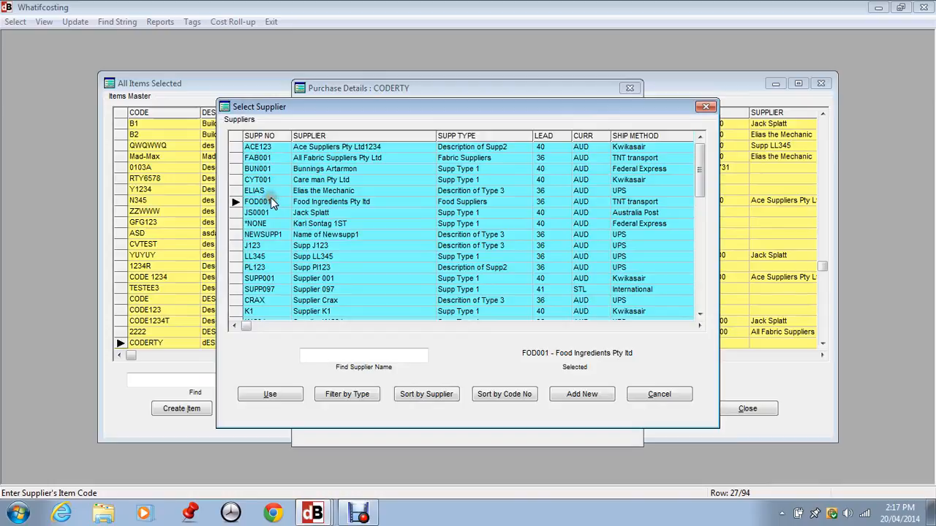
pyautogui.click(269, 190)
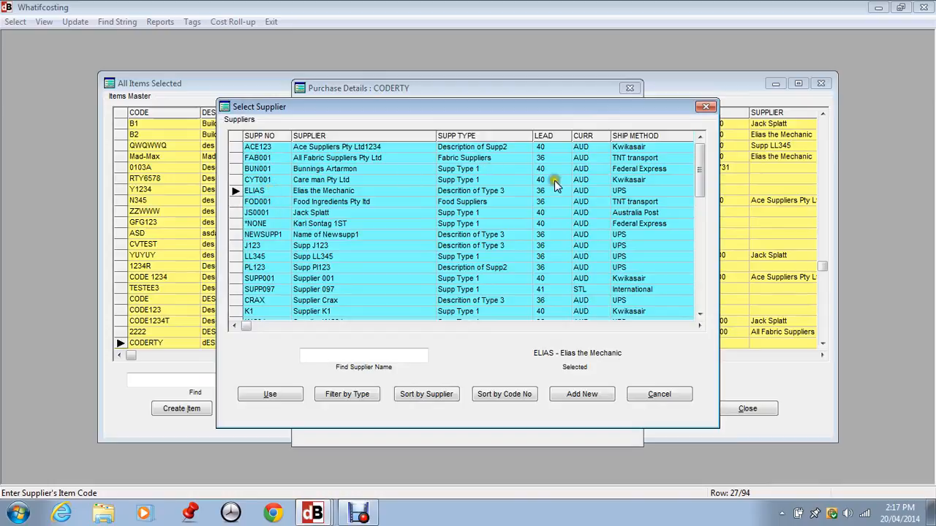
pyautogui.scroll(-1, 597, 193)
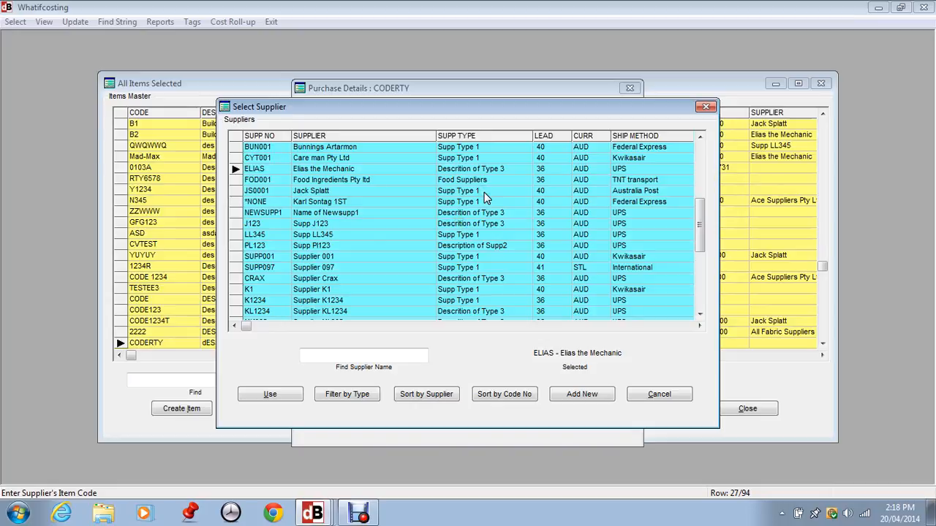
pyautogui.click(245, 396)
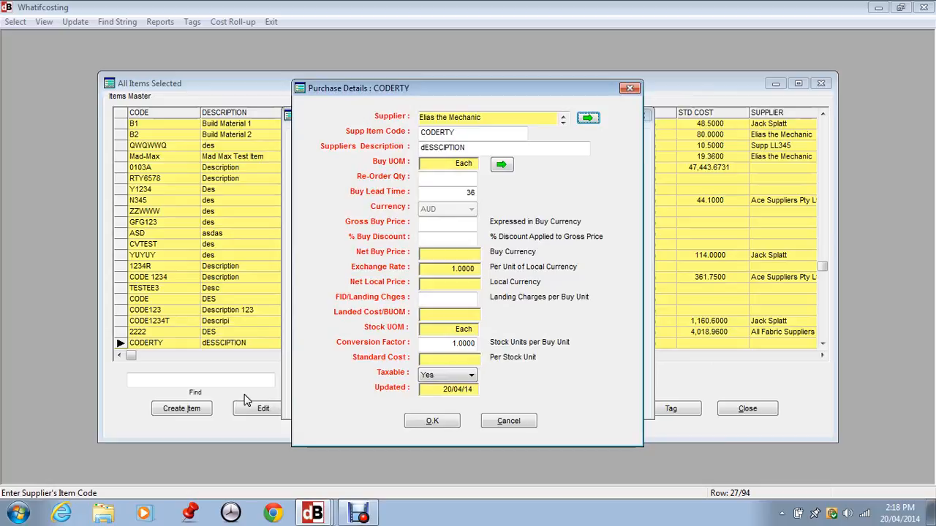
# Set the item's re-order quantity to 345, keeping the supplier's default buy lead time
pyautogui.click(444, 176)
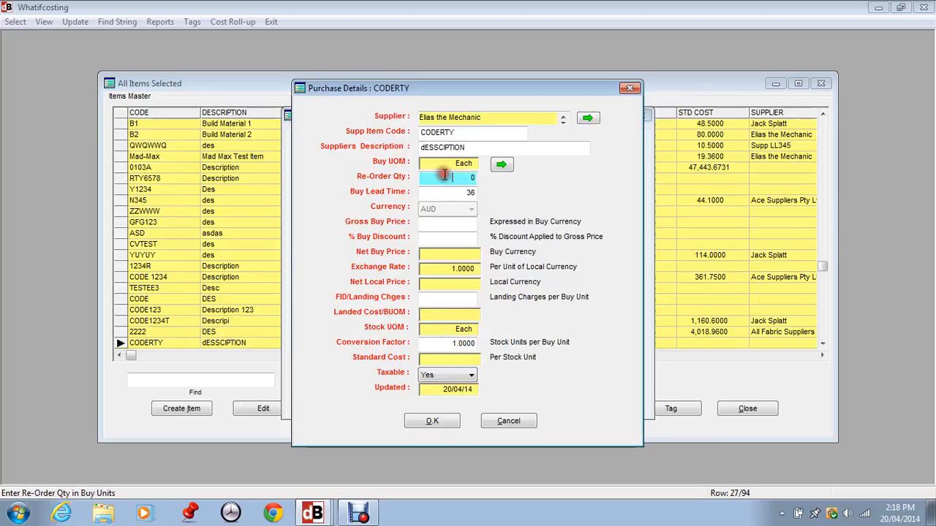
pyautogui.write('345')
pyautogui.press('Tab')
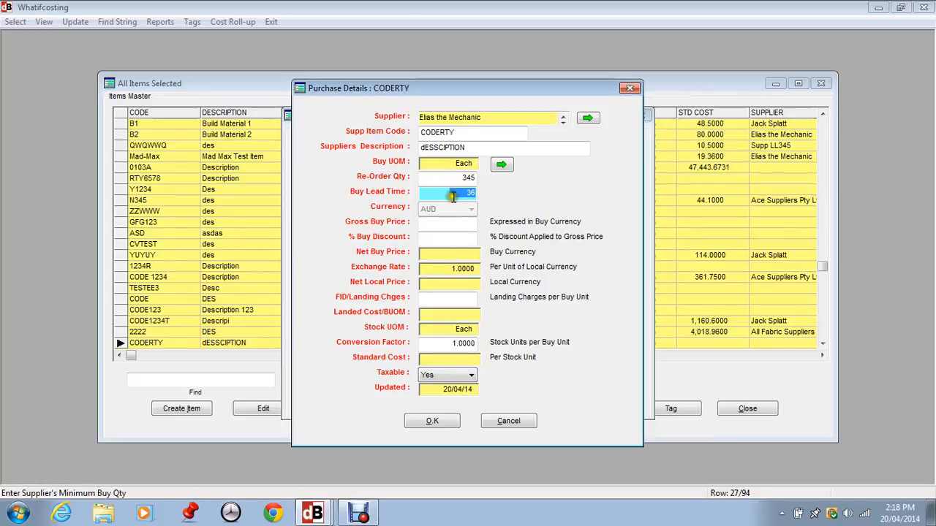
pyautogui.click(446, 192)
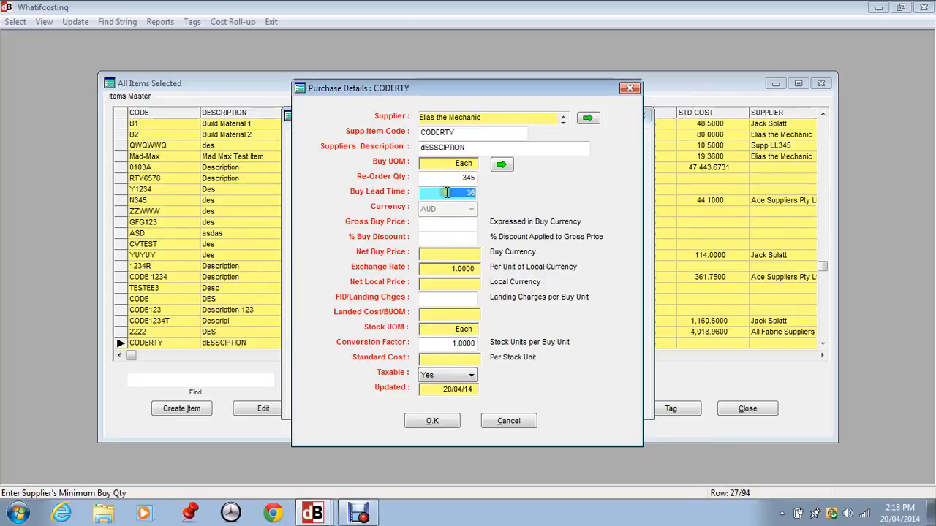
# Set the gross buy price to 1,234.00 and the buy discount to 12%
pyautogui.click(428, 228)
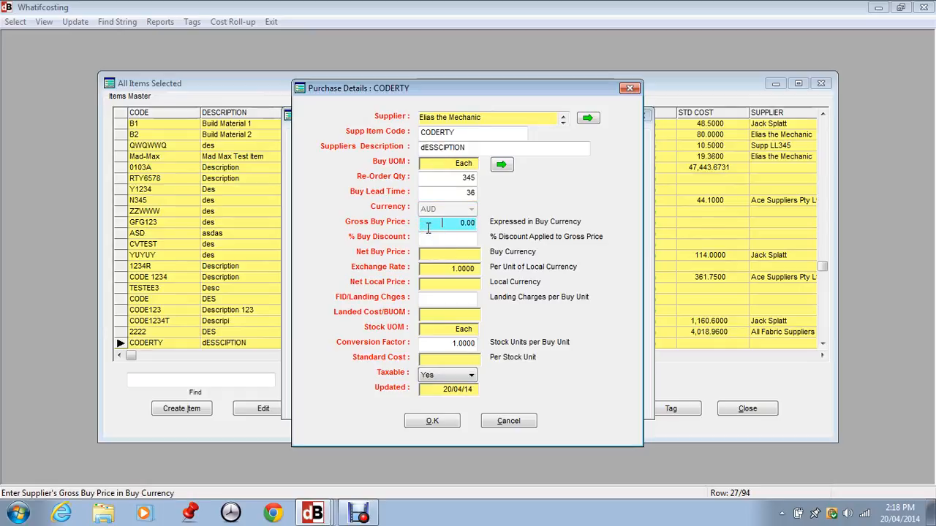
pyautogui.write('1,234')
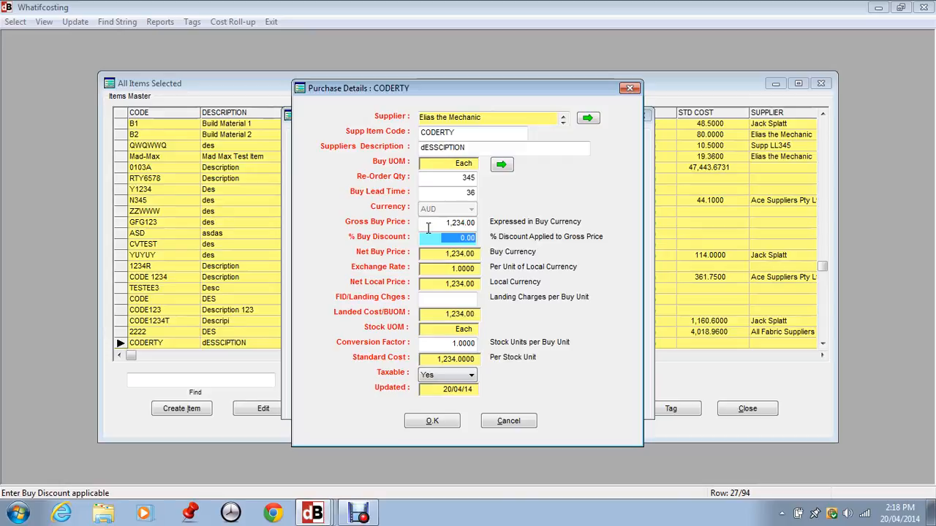
pyautogui.write('12')
pyautogui.press('Tab')
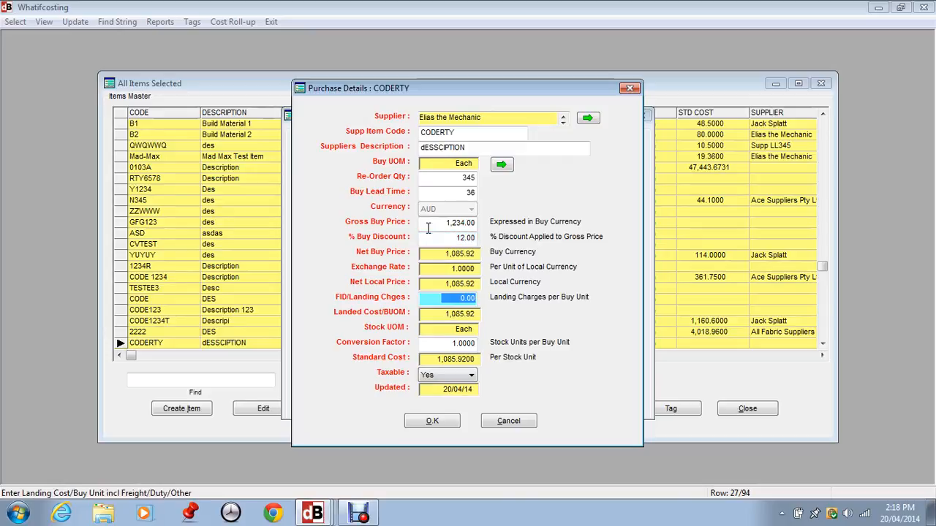
# Set the landing charges to 50.00 per buy unit and confirm the purchase details
pyautogui.click(360, 217)
pyautogui.click(435, 280)
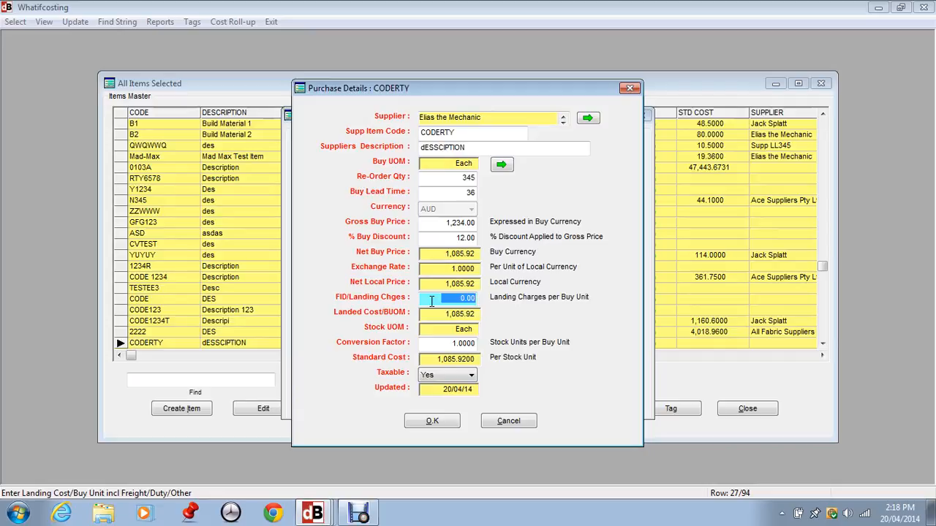
pyautogui.write('50')
pyautogui.press('Tab')
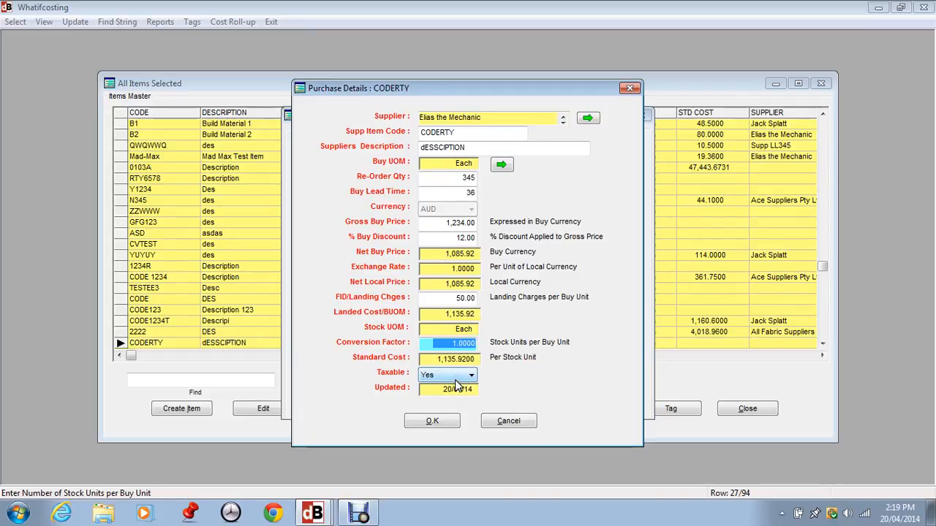
pyautogui.click(432, 422)
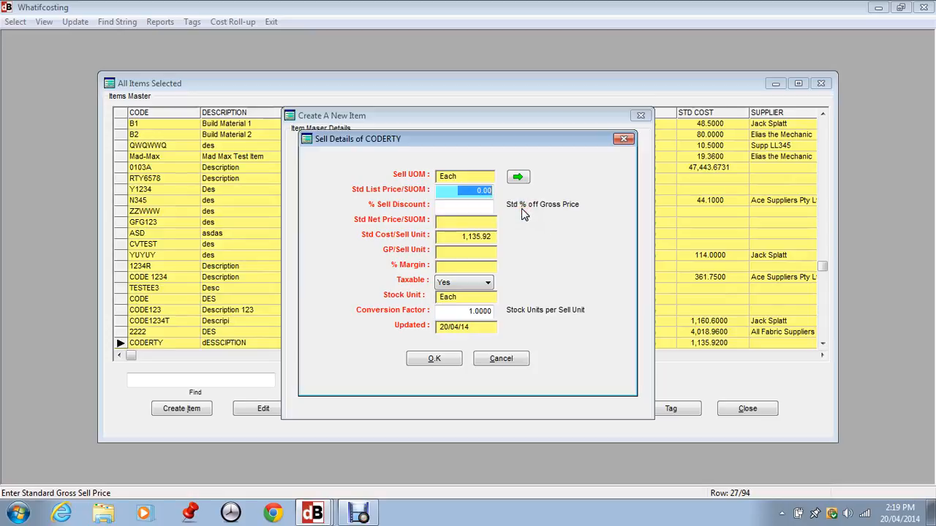
# Set the standard list price to 3,456.00 with a 12% sell discount, keep it taxable, and confirm the sell details
pyautogui.write('3456')
pyautogui.press('Tab')
pyautogui.write('12')
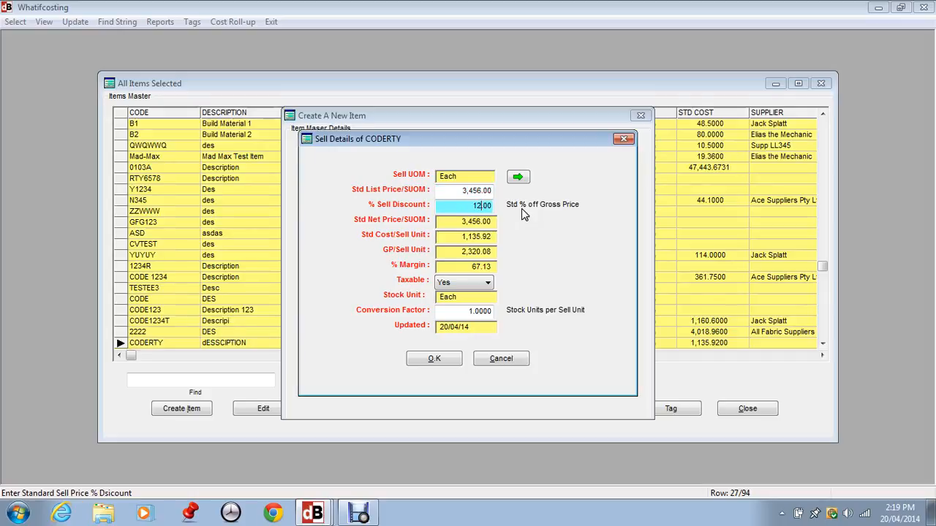
pyautogui.press('Tab')
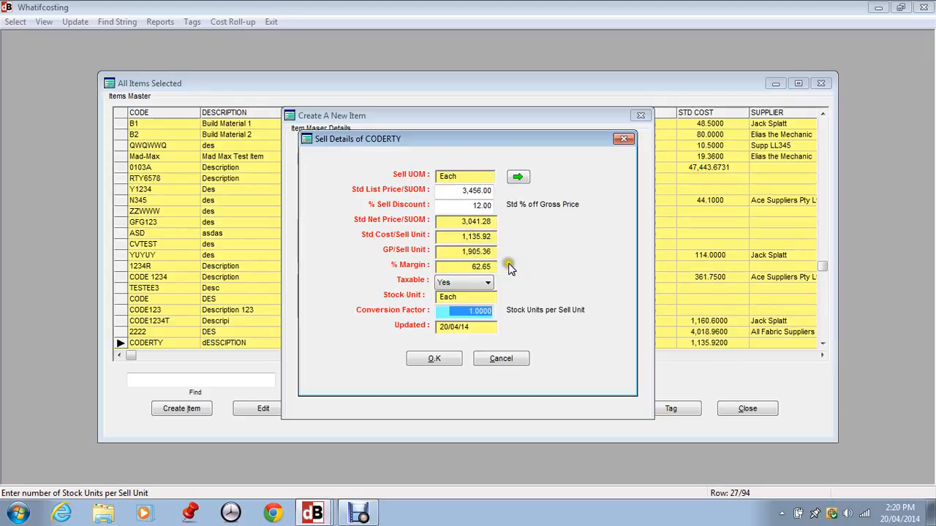
pyautogui.click(488, 282)
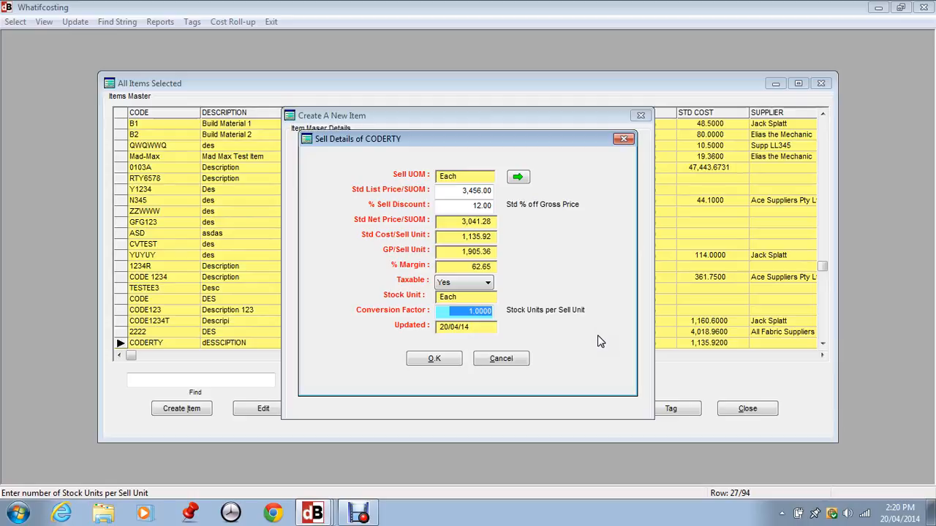
pyautogui.click(434, 359)
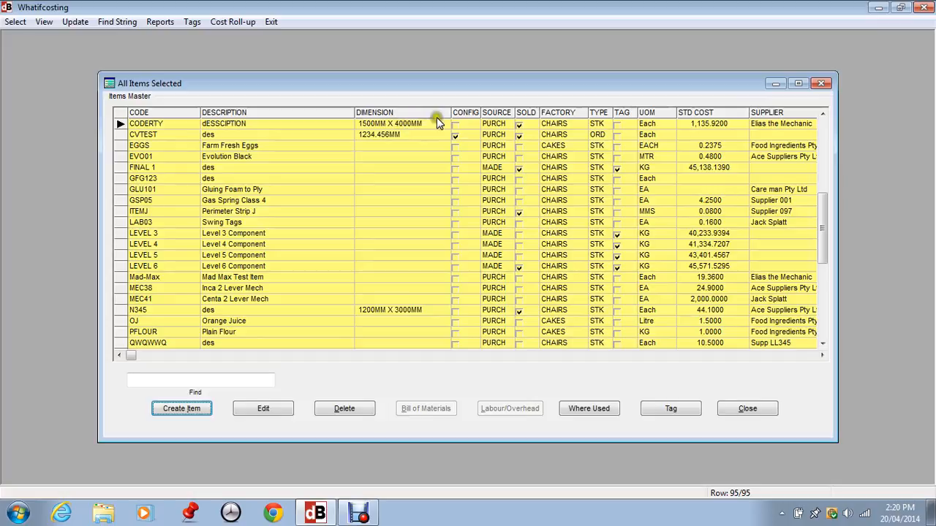
# Review the configuration and source columns of CODERTY in the items list
pyautogui.click(463, 127)
pyautogui.click(493, 126)
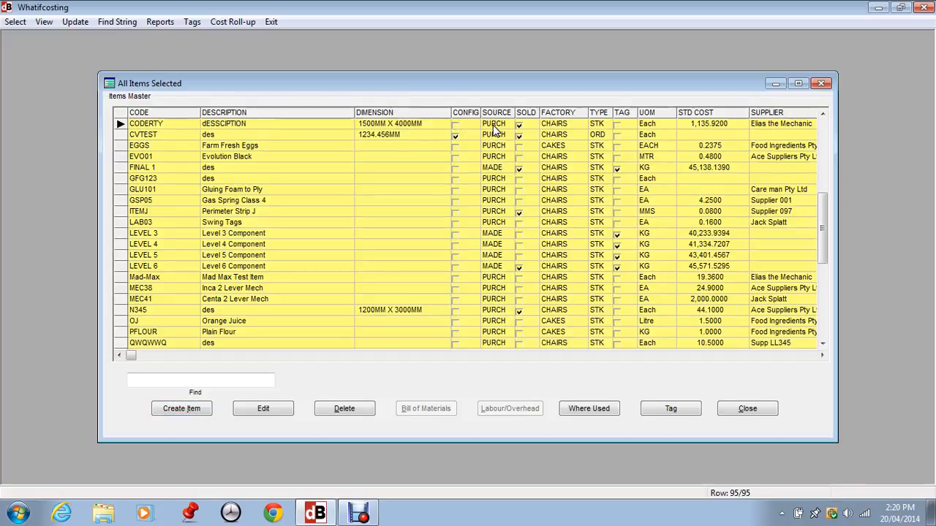
# Review CODERTY's sold, factory, type, tag, unit of measure and standard cost values in the items list
pyautogui.click(519, 132)
pyautogui.click(558, 123)
pyautogui.click(598, 128)
pyautogui.click(620, 124)
pyautogui.click(655, 128)
pyautogui.click(717, 126)
# Examine the supplier, supplier lead time, active, dimensions and category columns for CODERTY in the items list
pyautogui.click(783, 344)
pyautogui.click(823, 356)
pyautogui.click(822, 356)
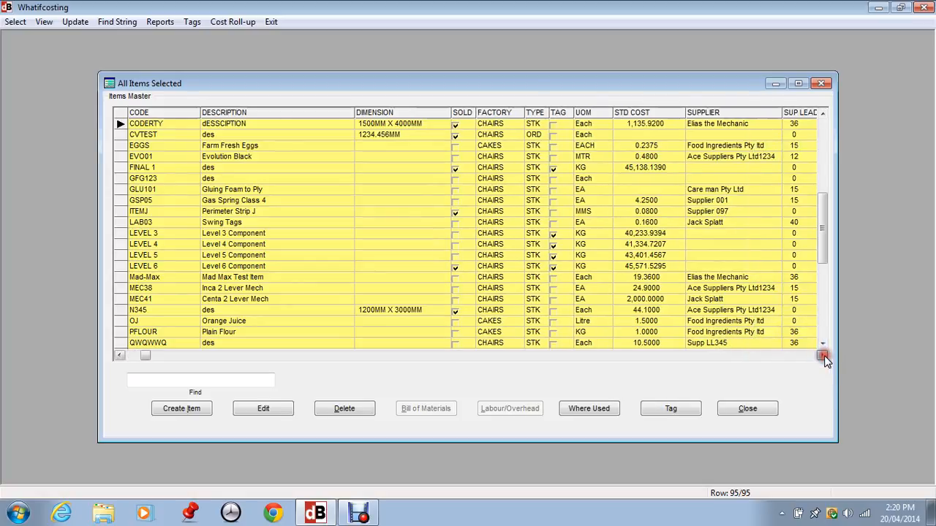
pyautogui.click(823, 355)
pyautogui.click(823, 355)
pyautogui.click(823, 356)
pyautogui.scroll(2, 804, 338)
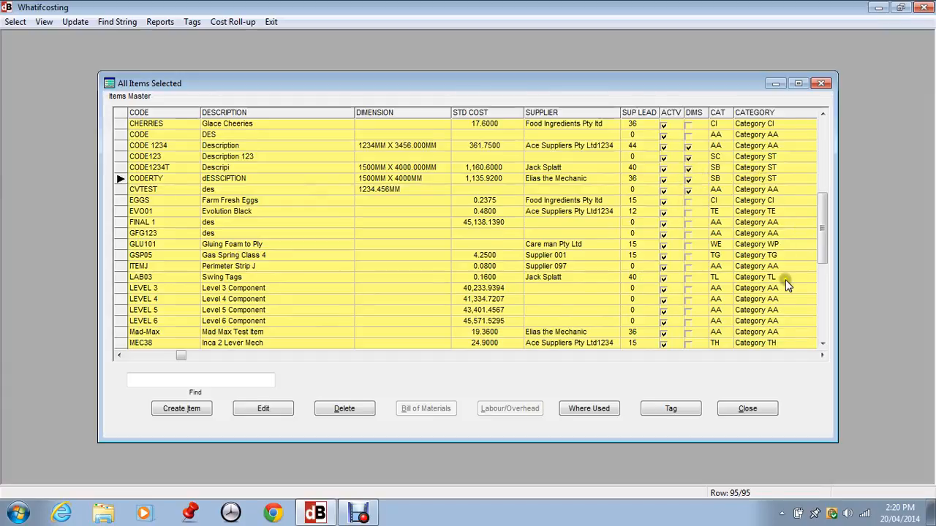
pyautogui.scroll(-4, 788, 285)
pyautogui.scroll(5, 788, 285)
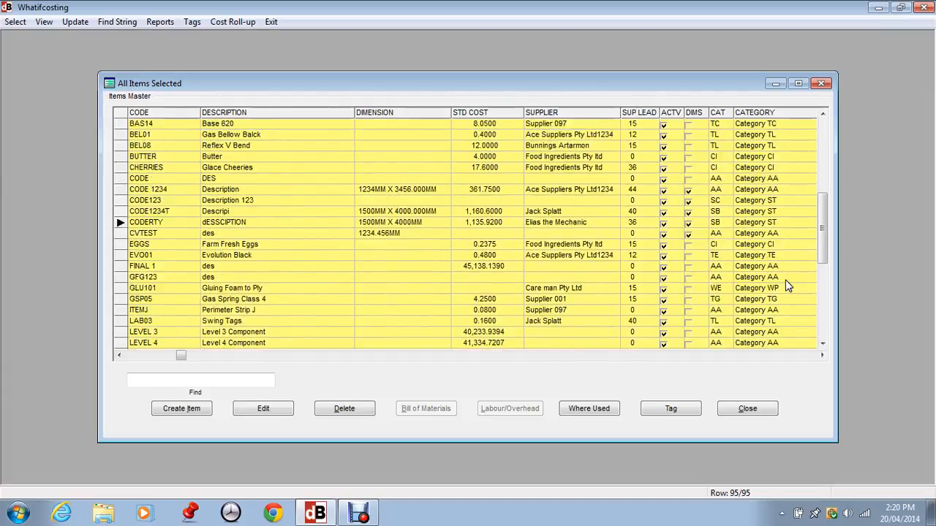
pyautogui.scroll(2, 788, 285)
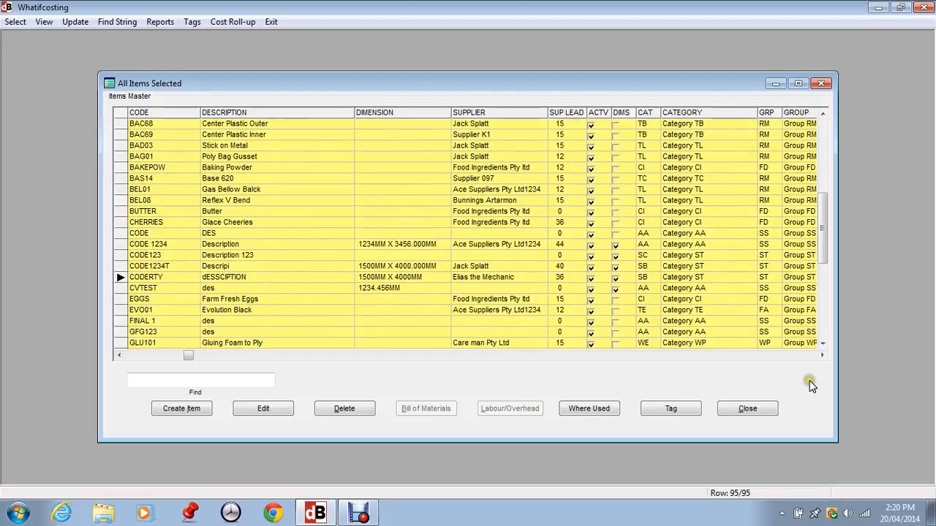
# Examine the group, class 1 to 3 and level columns for CODERTY in the items list
pyautogui.click(822, 355)
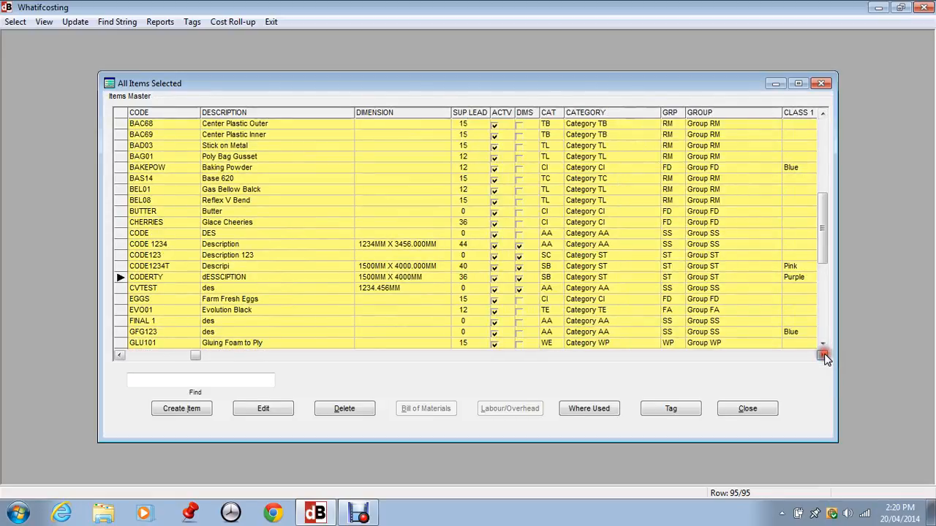
pyautogui.click(823, 356)
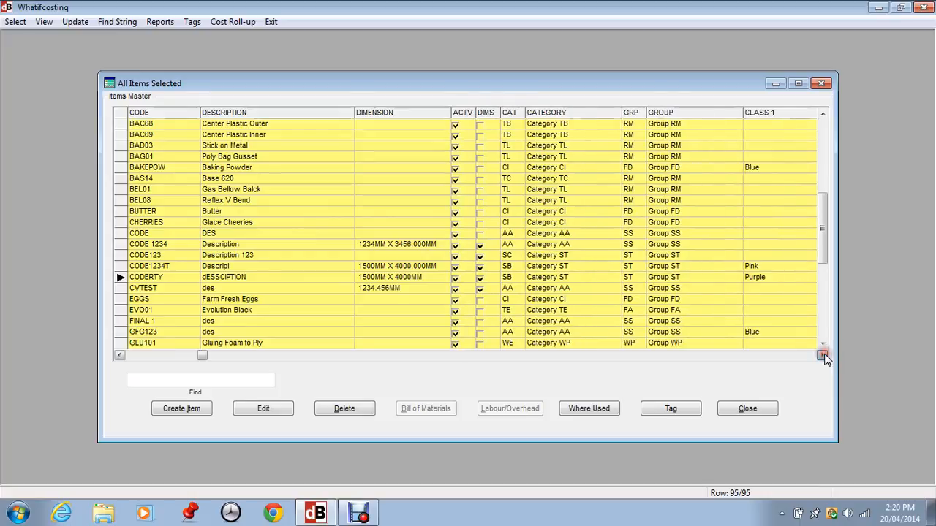
pyautogui.click(823, 356)
pyautogui.click(822, 355)
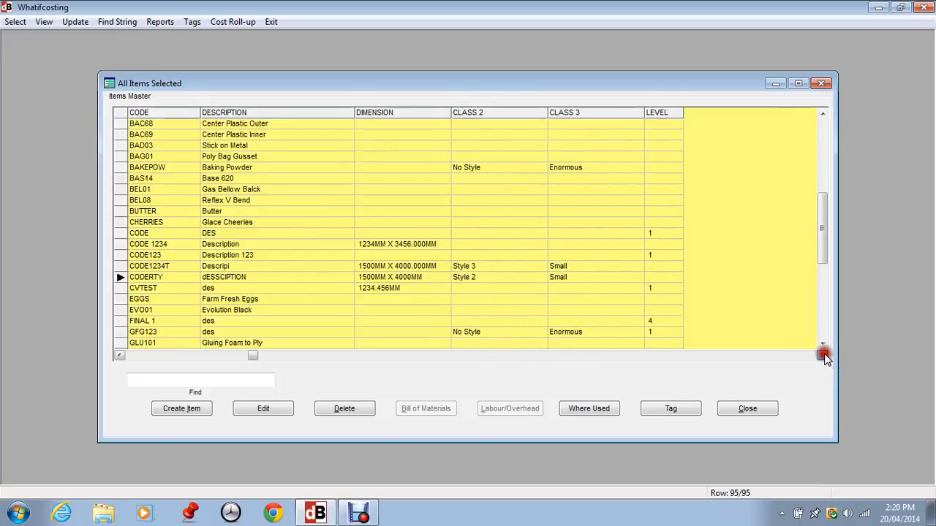
pyautogui.click(670, 408)
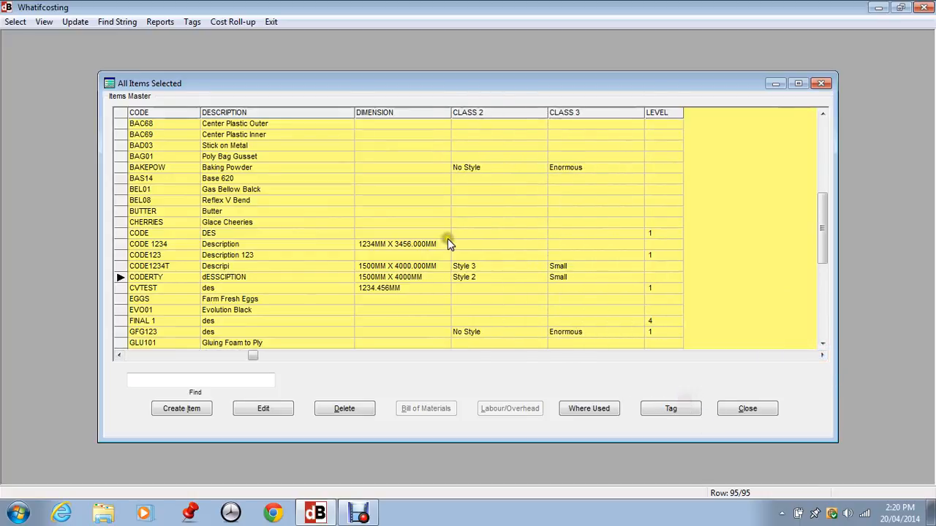
pyautogui.scroll(-1, 470, 210)
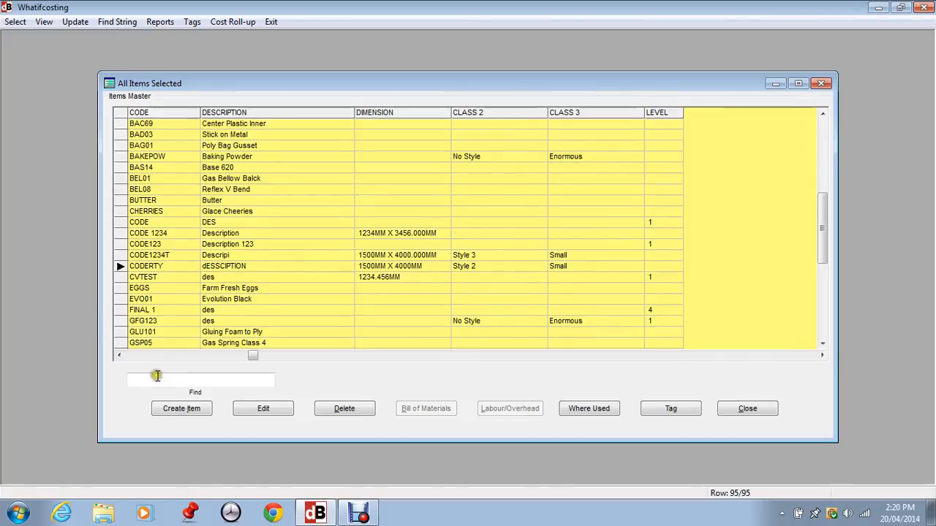
# Open the sale details of all items and review CODERTY's gross price, discount, sell price, cost and margin
pyautogui.click(141, 357)
pyautogui.click(141, 357)
pyautogui.click(141, 356)
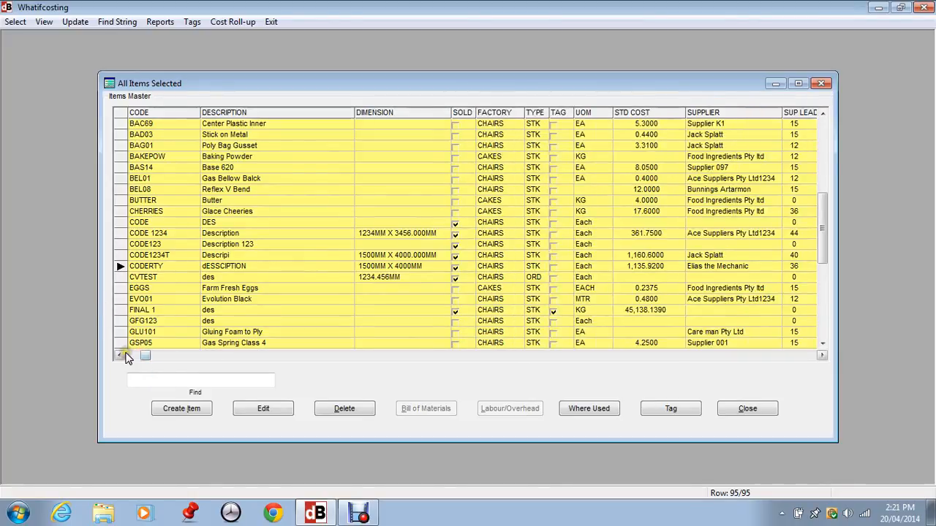
pyautogui.click(126, 355)
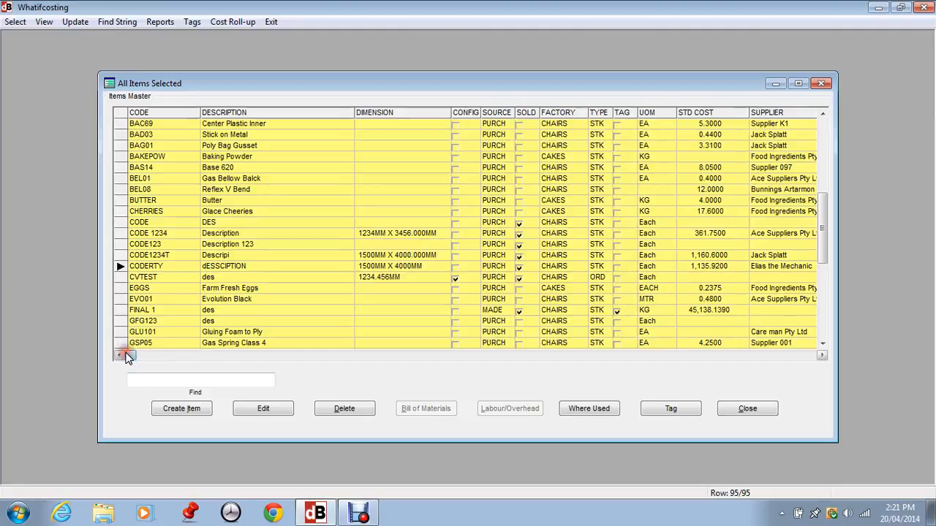
pyautogui.click(44, 22)
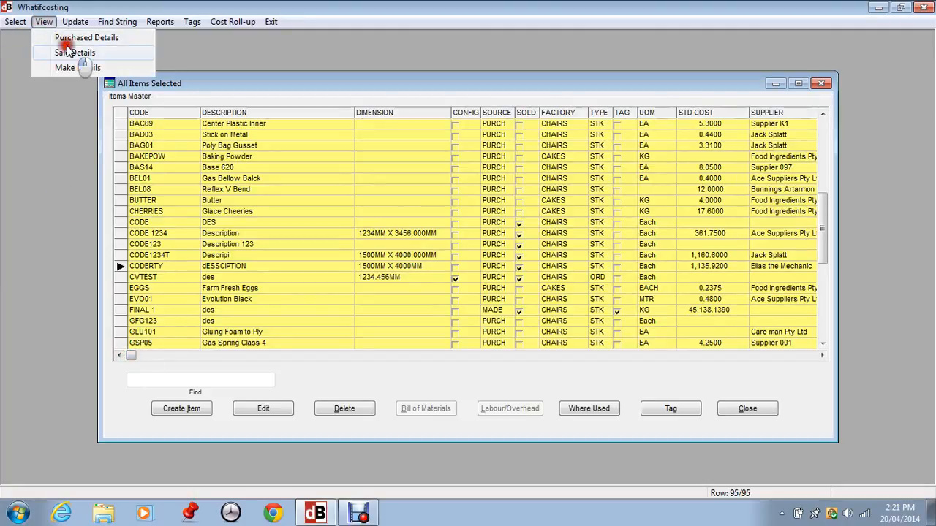
pyautogui.click(65, 53)
pyautogui.click(184, 154)
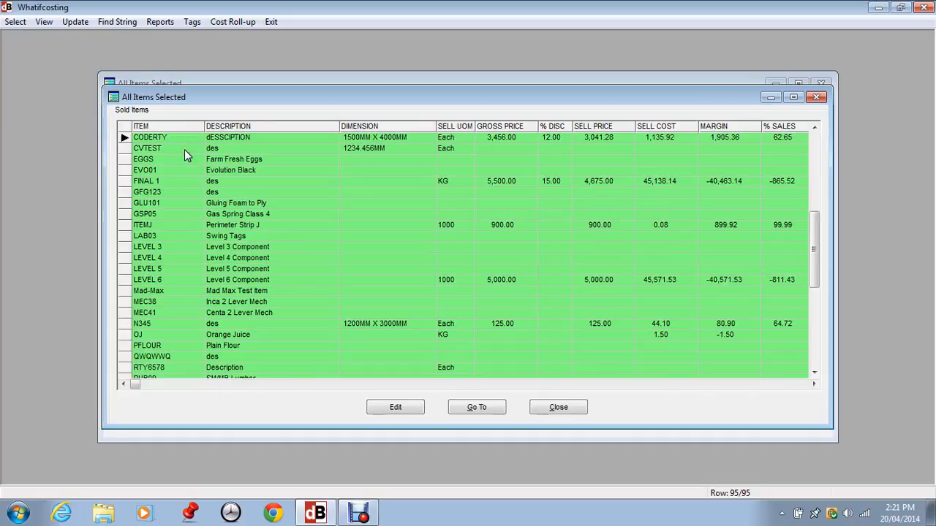
pyautogui.click(270, 136)
pyautogui.scroll(-3, 686, 178)
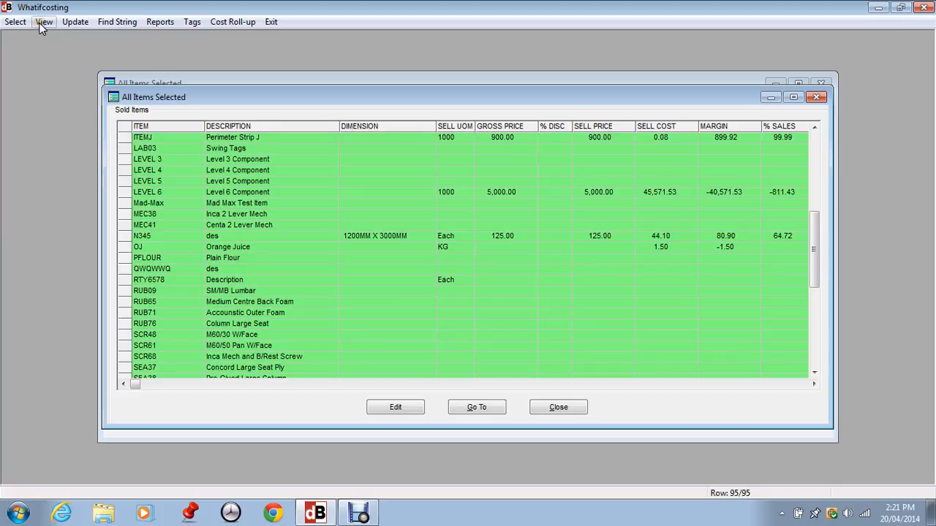
# Move the Sold Items window away from the Items Master window and bring Items Master to the front
pyautogui.moveTo(165, 106); pyautogui.dragTo(210, 157)
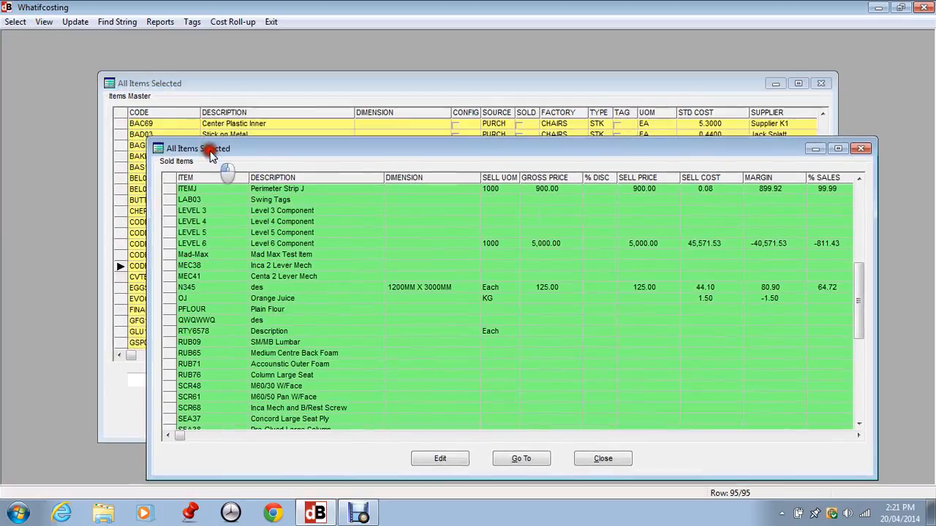
pyautogui.click(252, 87)
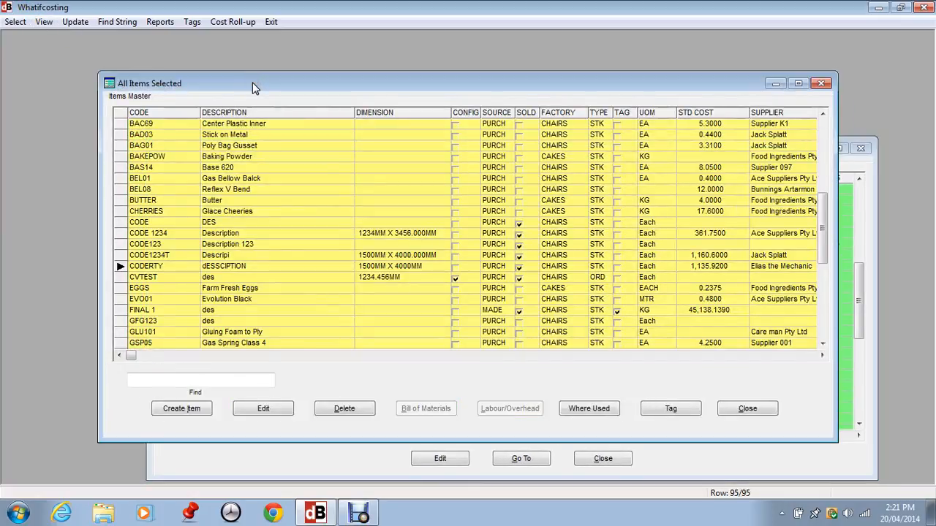